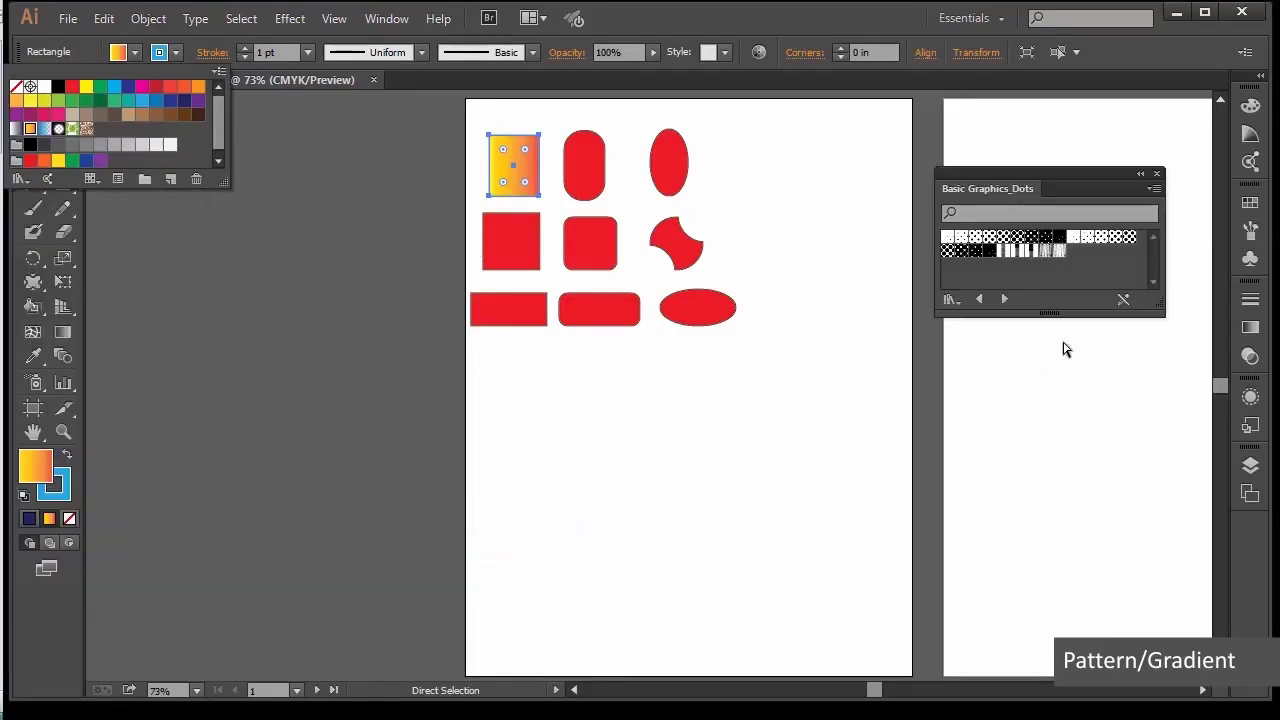
Move the Basic Graphics_Dots library beside the artboard and try several of its dot patterns as the selected rectangle's fill.
drag(1031, 173, 199, 147)
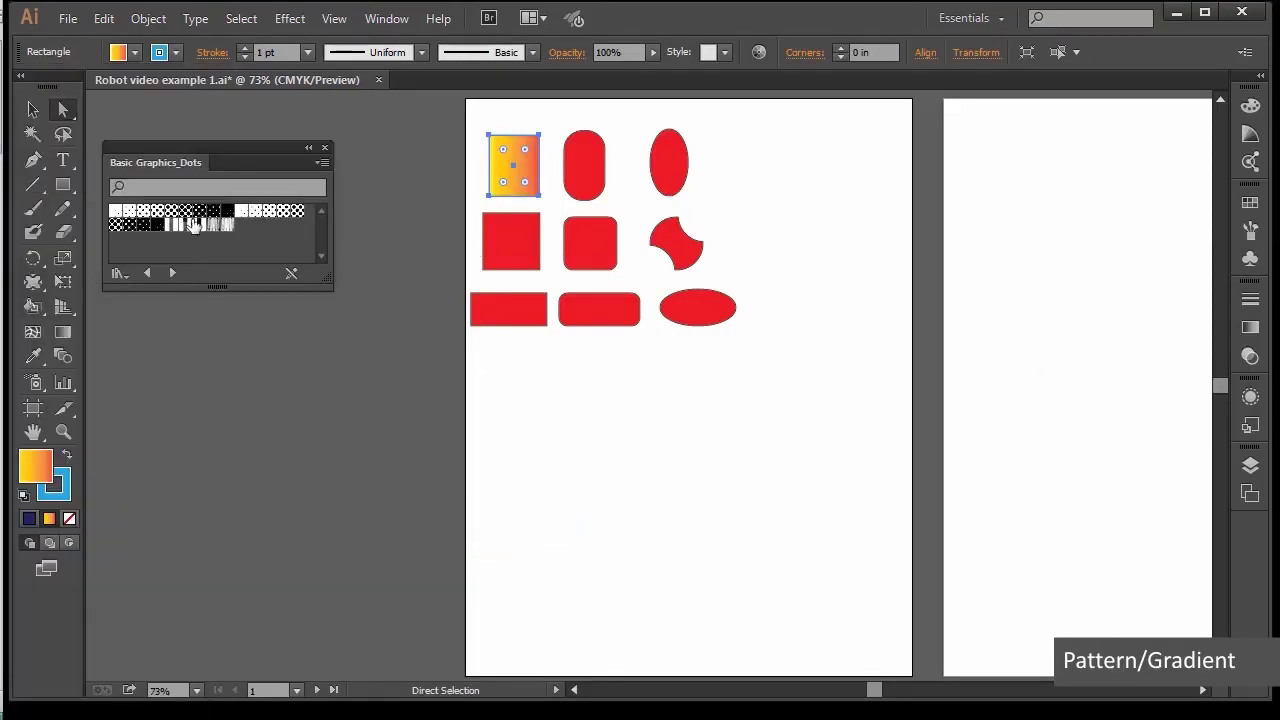
click(130, 212)
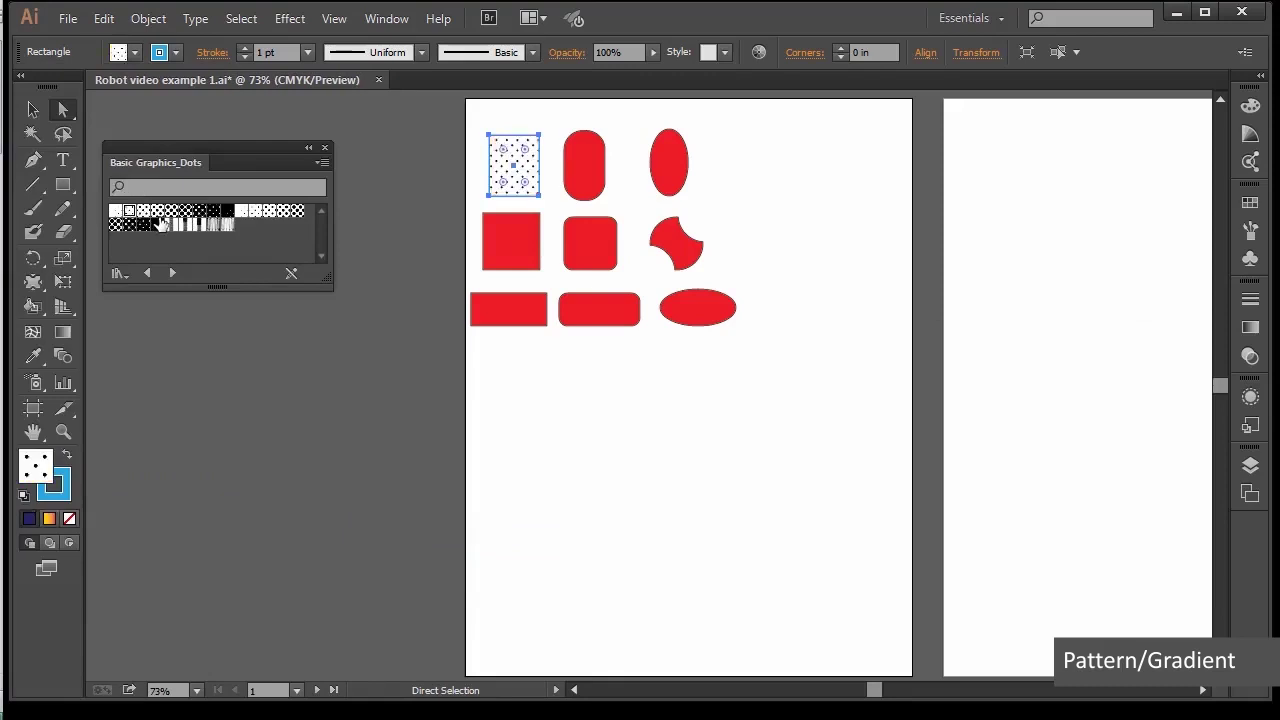
click(172, 211)
click(199, 211)
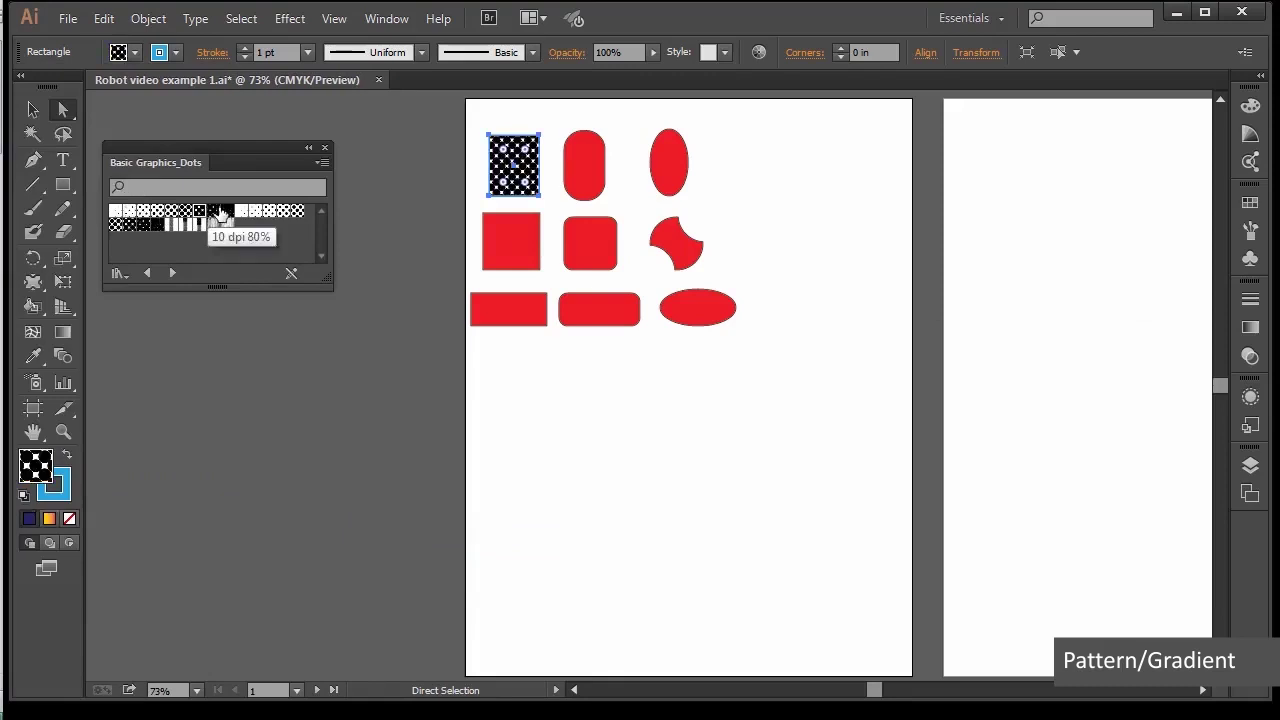
click(287, 212)
click(286, 213)
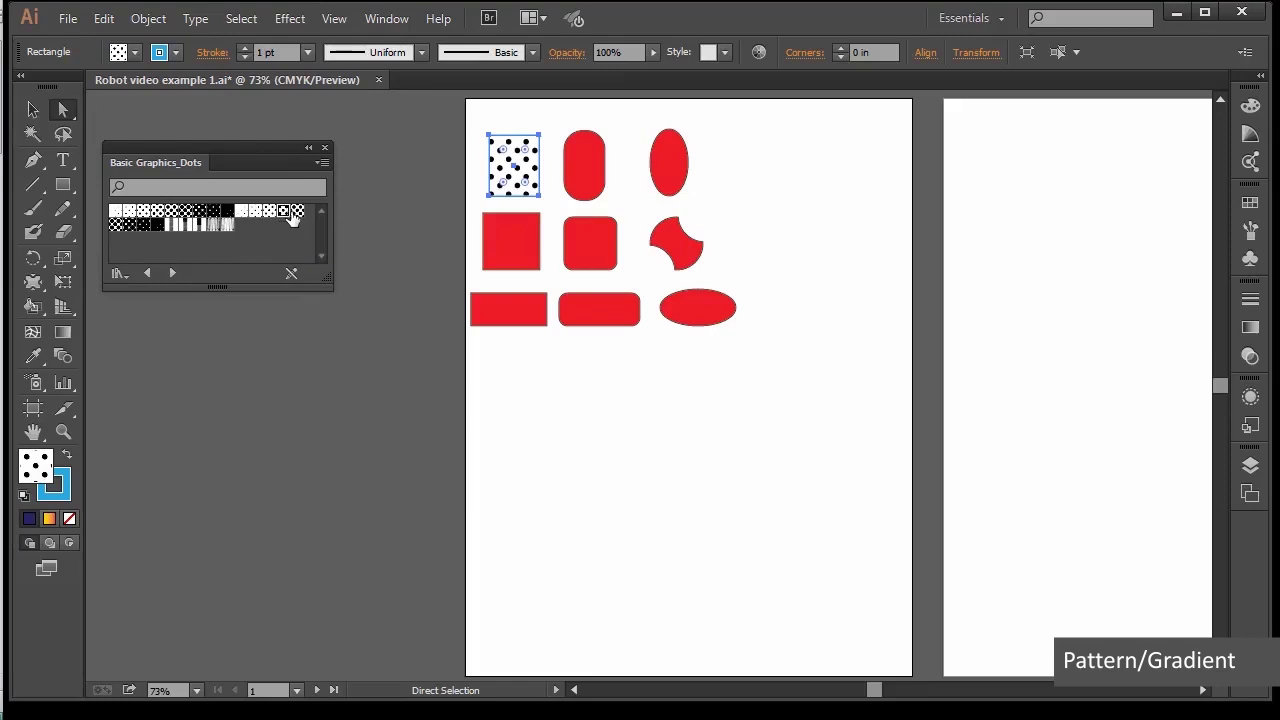
click(212, 224)
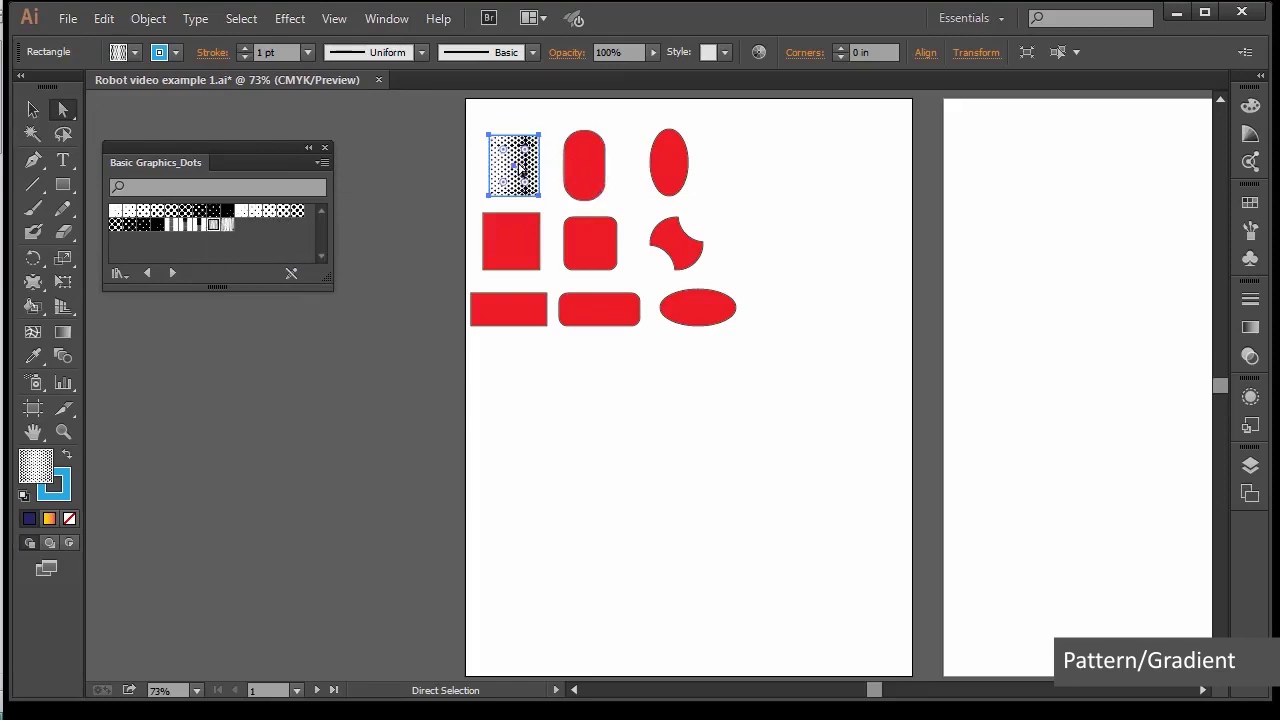
Load the Decorative Legacy pattern library and try its patterns on the rectangle's fill, ending with the blue-grey maze pattern.
click(124, 275)
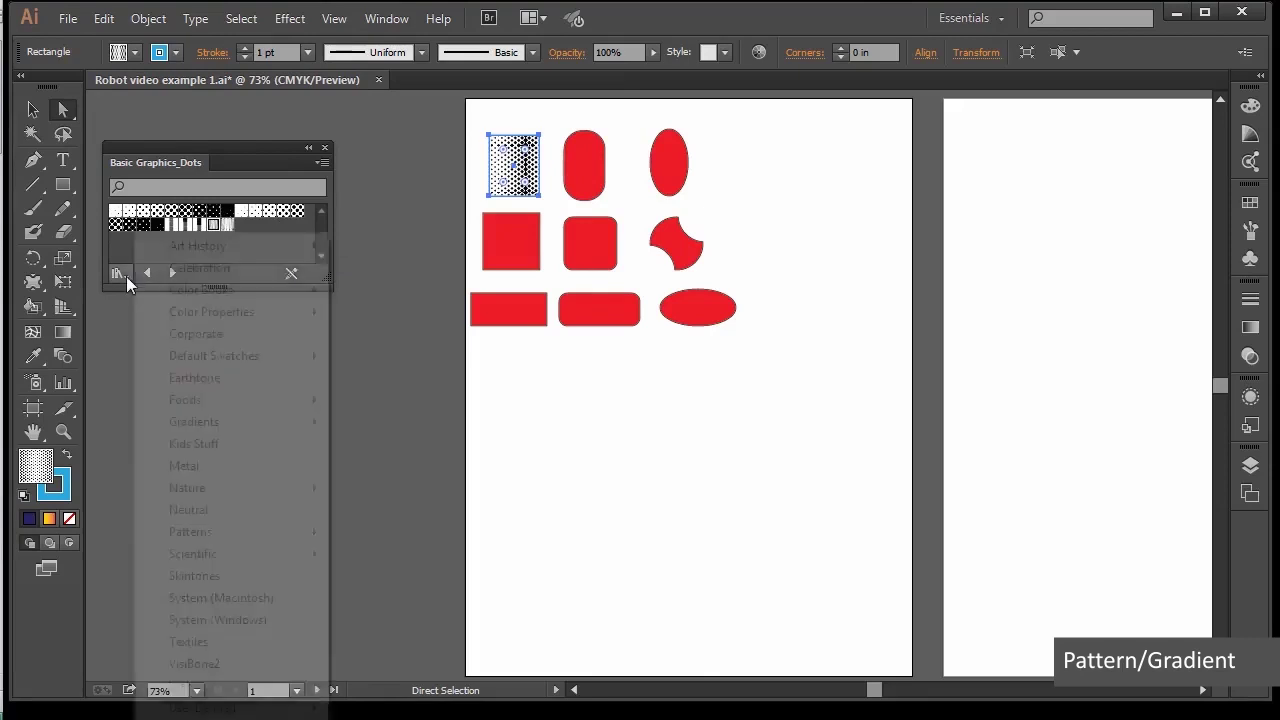
mouse_move(211, 533)
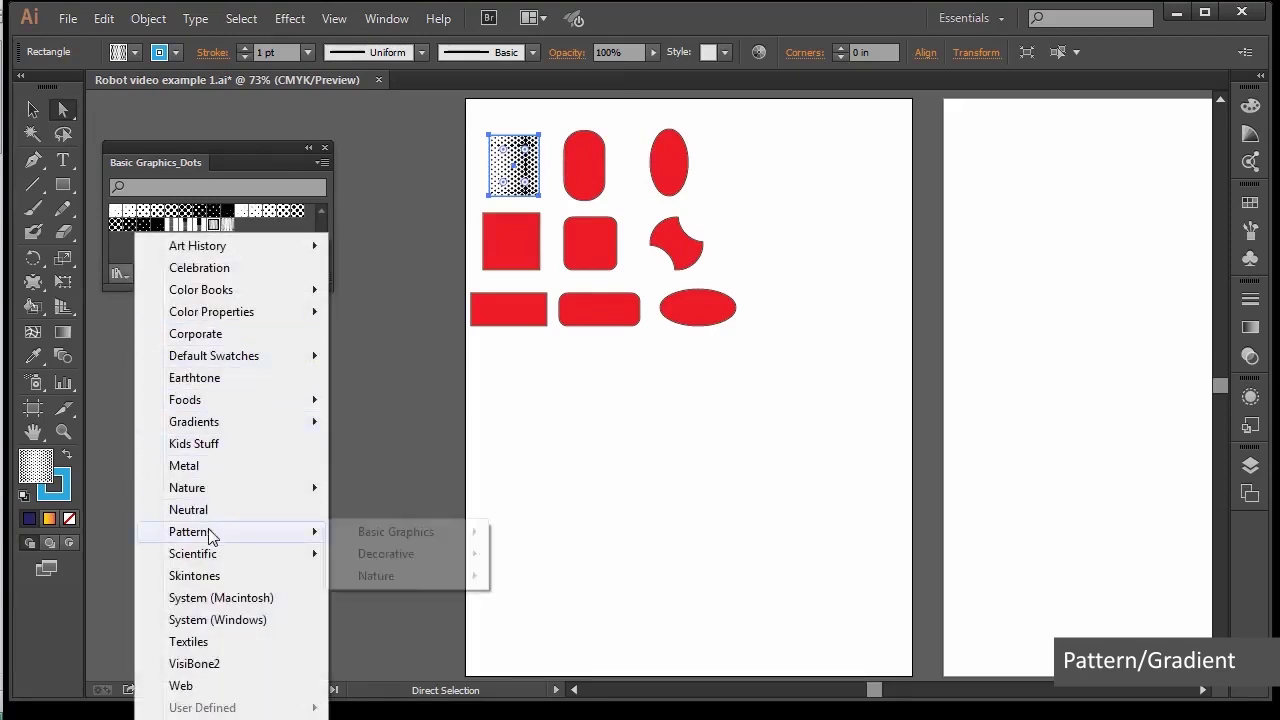
mouse_move(407, 562)
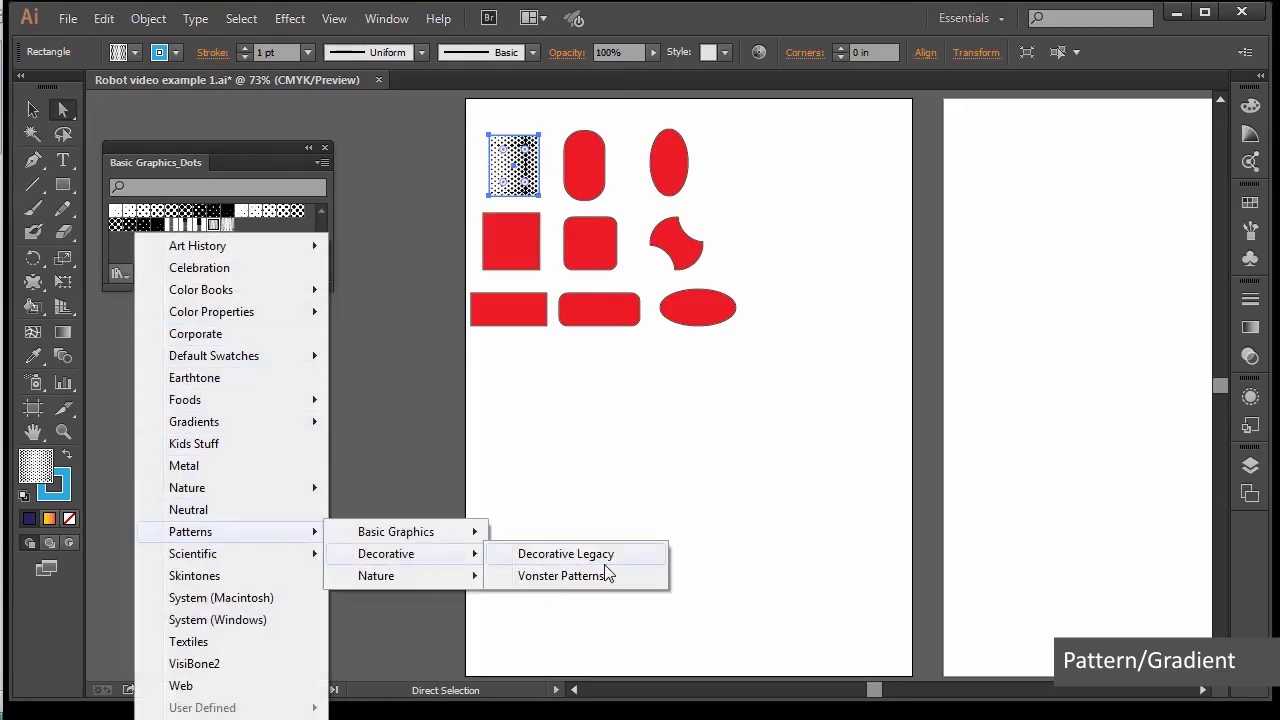
click(566, 554)
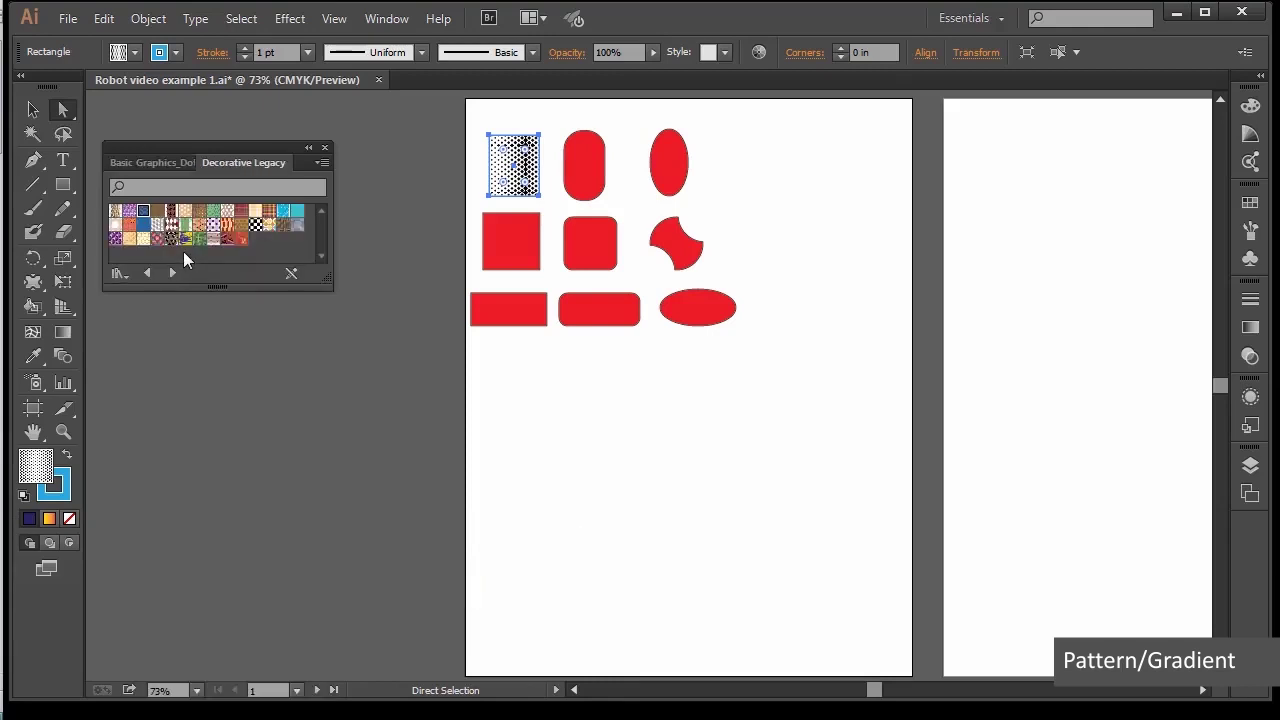
click(200, 239)
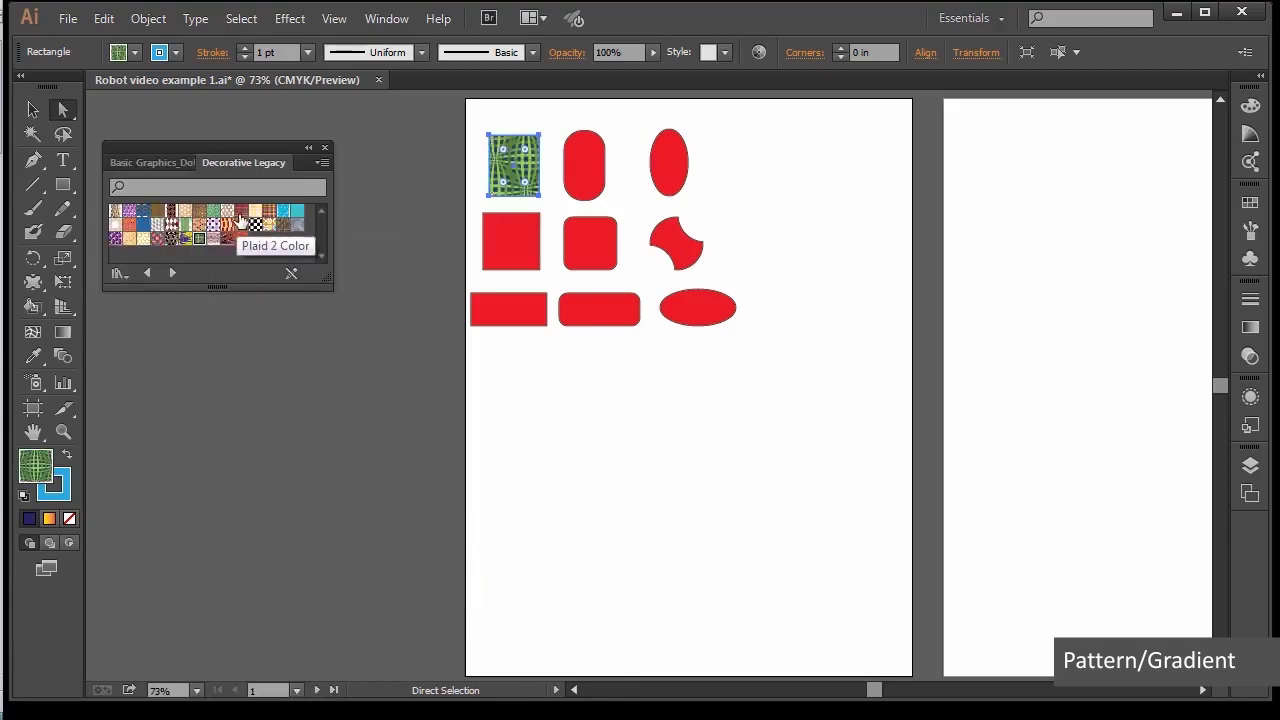
click(242, 218)
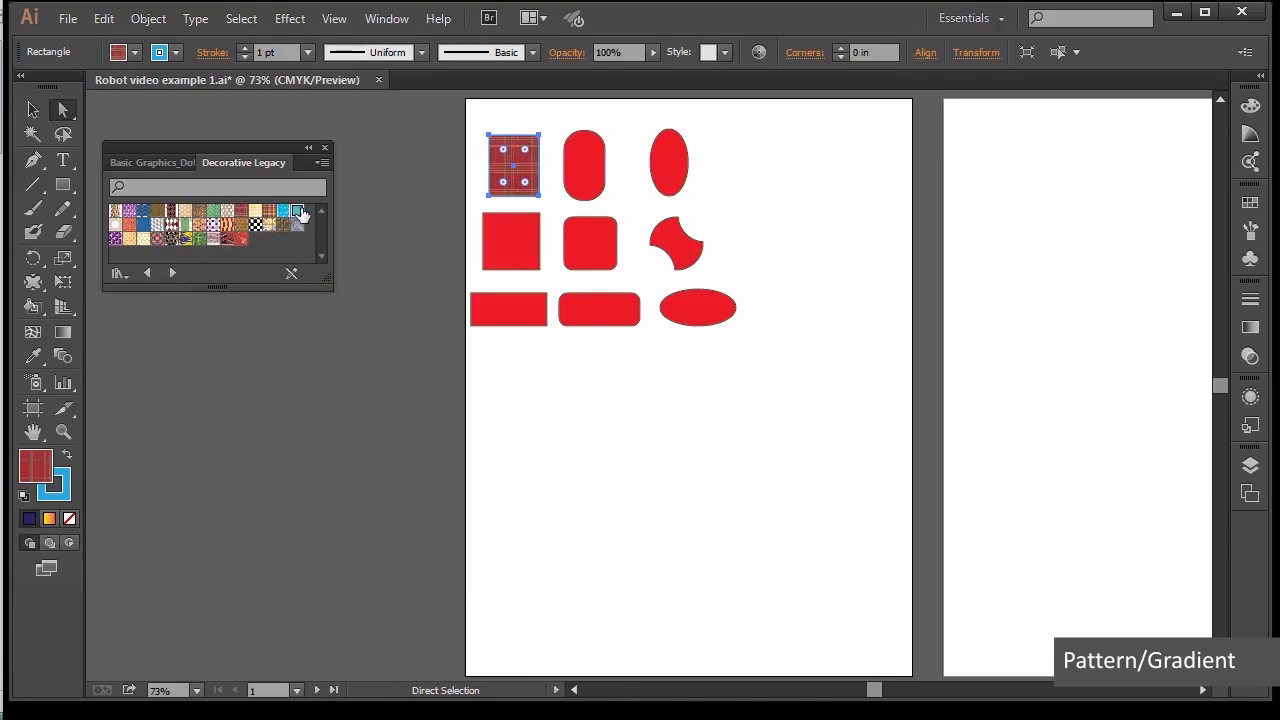
click(299, 214)
click(297, 224)
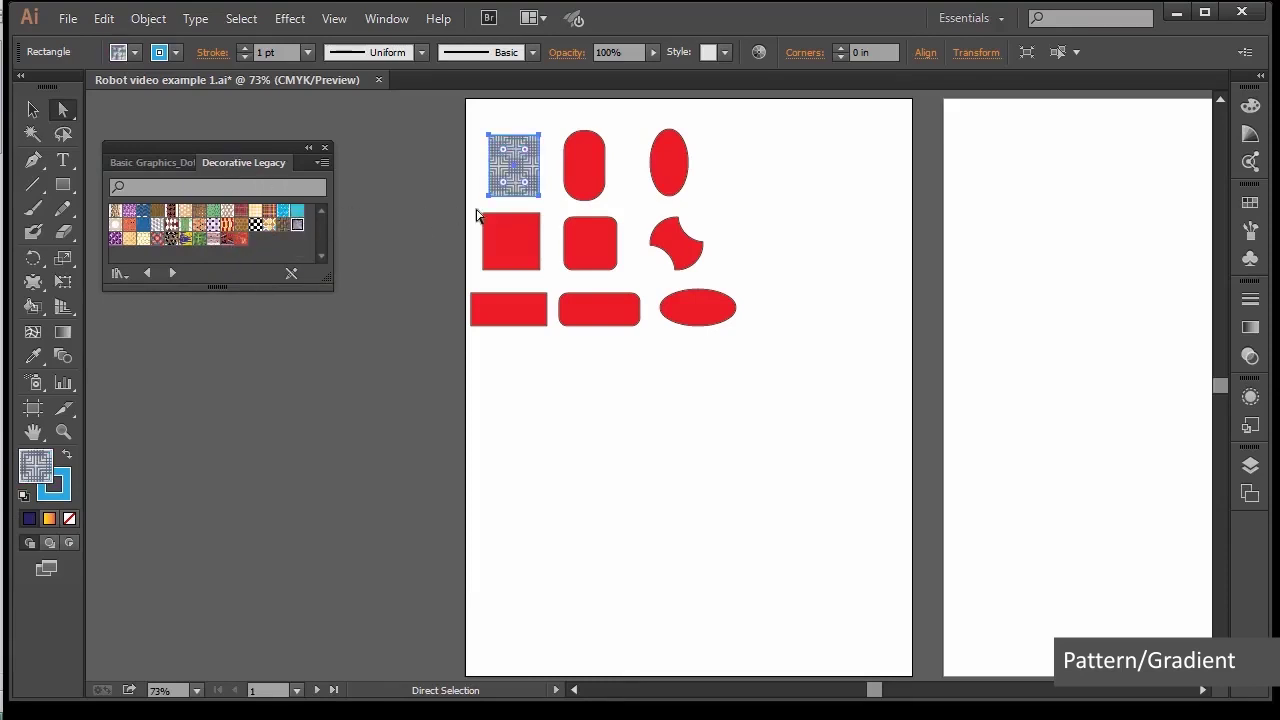
Apply a black-and-white dot pattern to the rectangle's stroke and set the stroke weight to 10 pt.
click(174, 53)
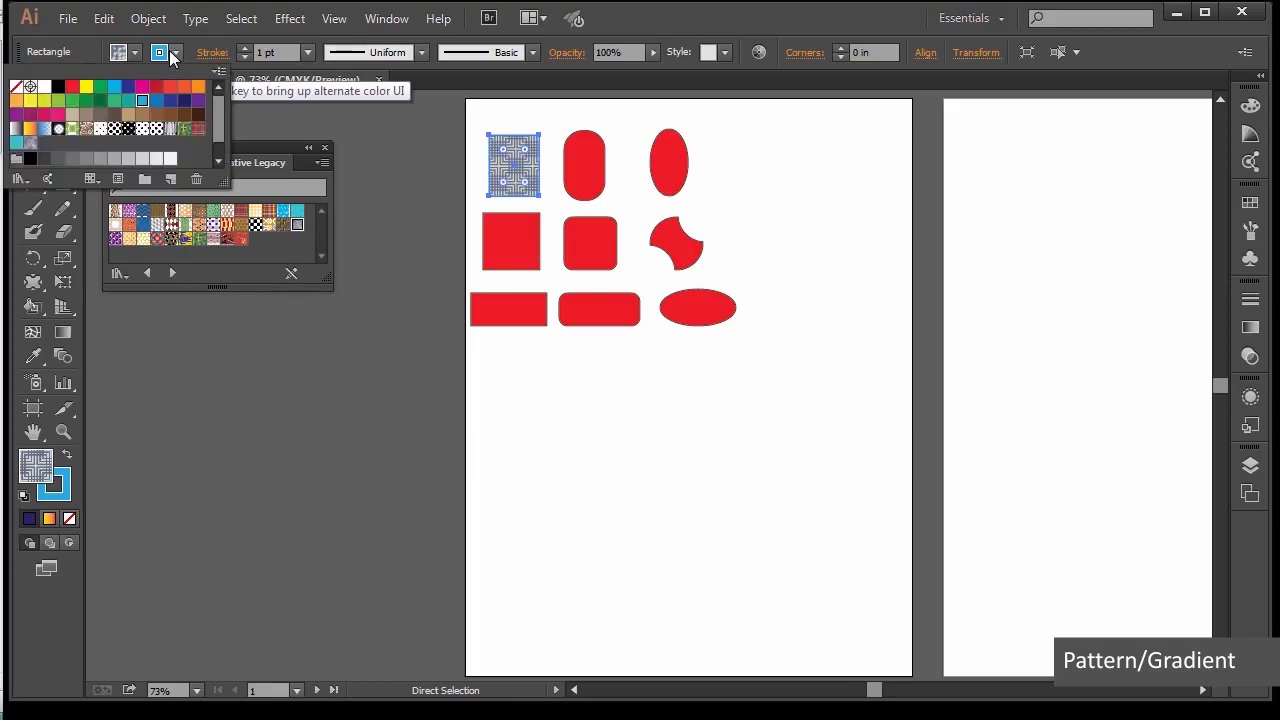
click(133, 132)
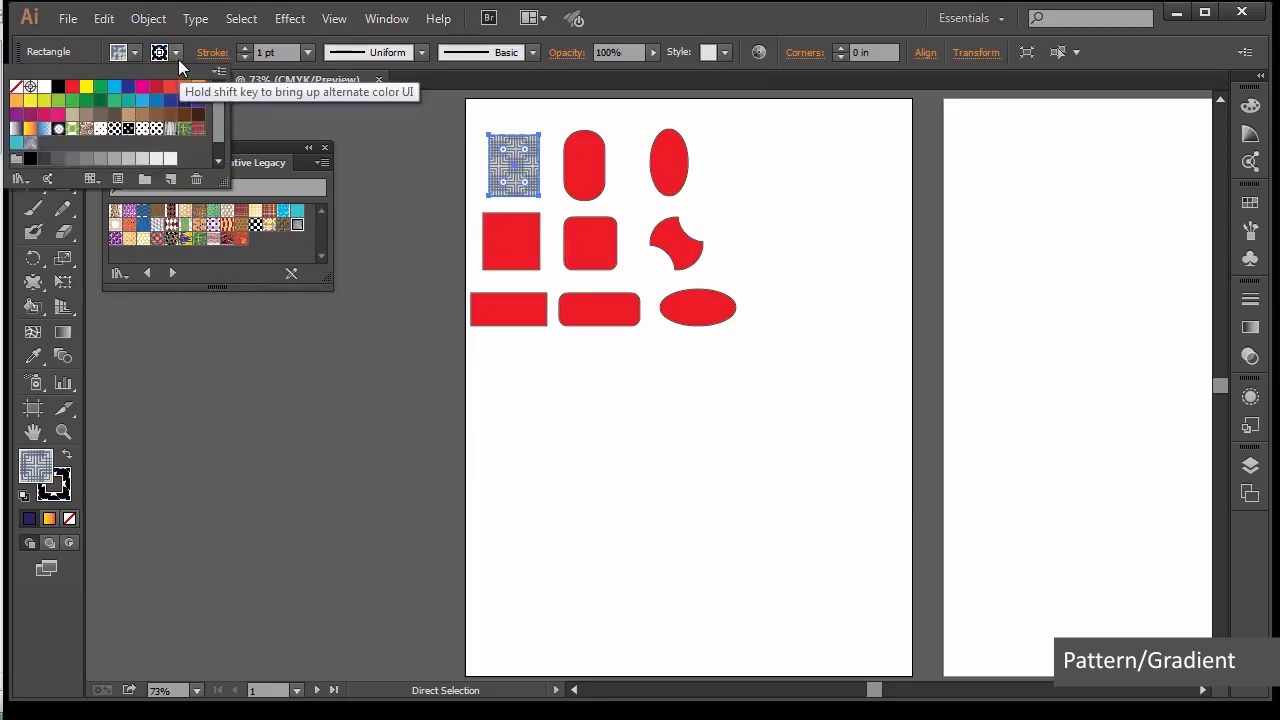
click(307, 60)
click(307, 60)
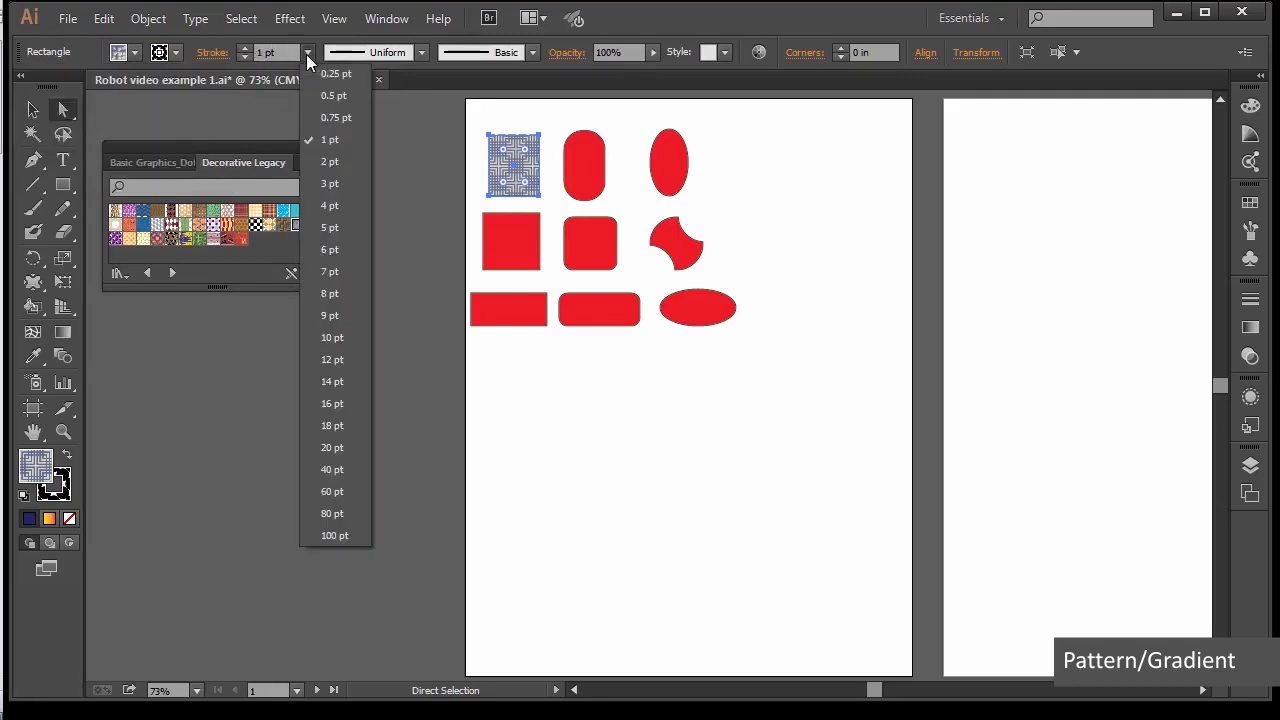
click(323, 336)
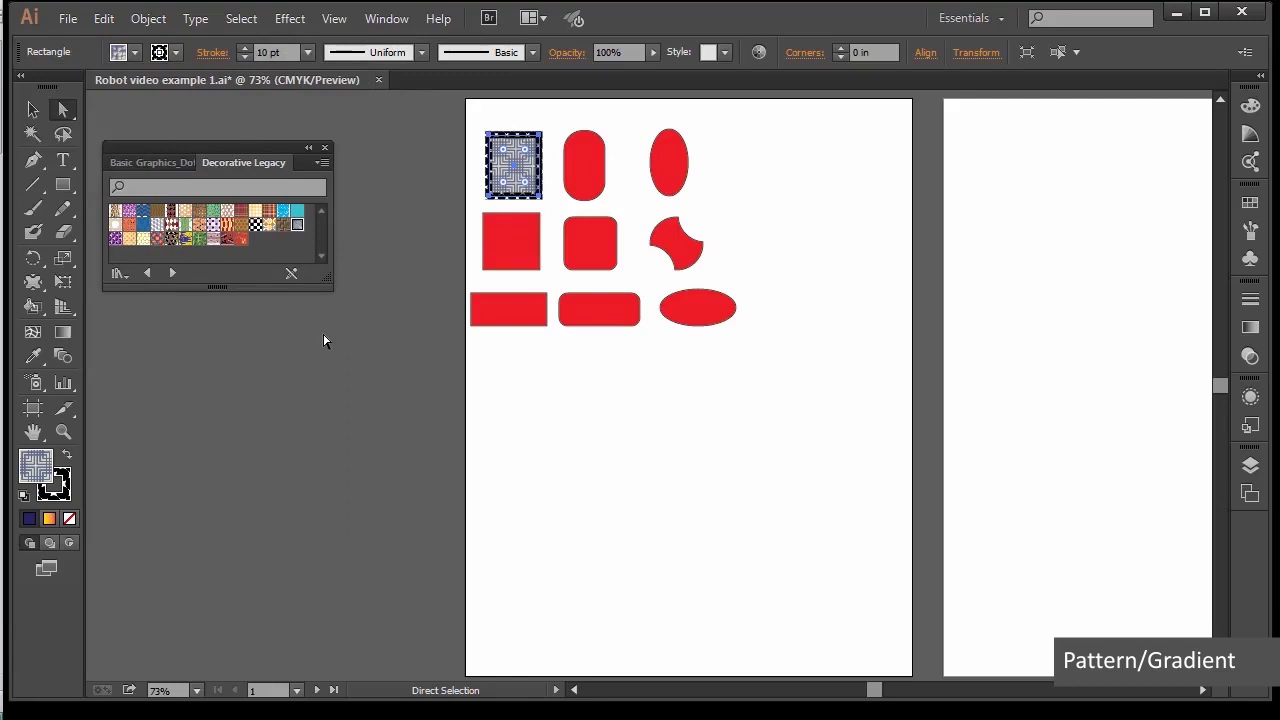
Fill the selected rectangle with a large black dot pattern from the Basic Graphics_Dots library.
click(62, 433)
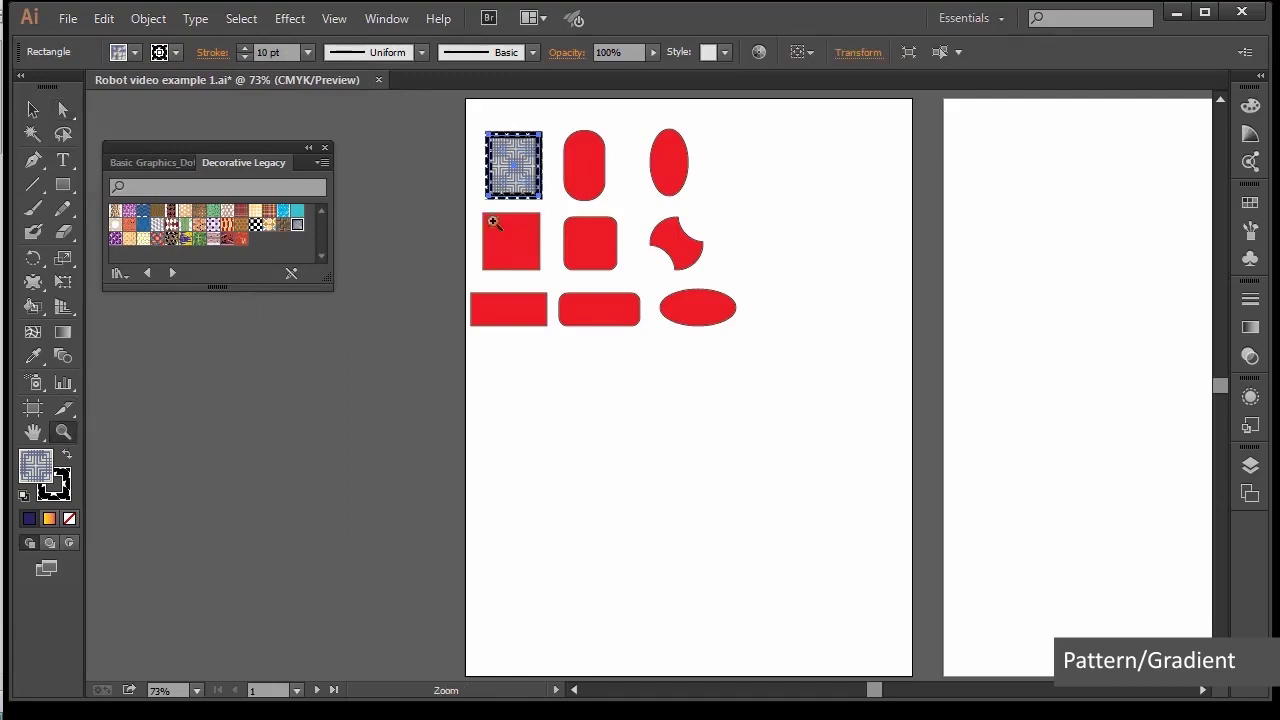
drag(457, 126, 581, 257)
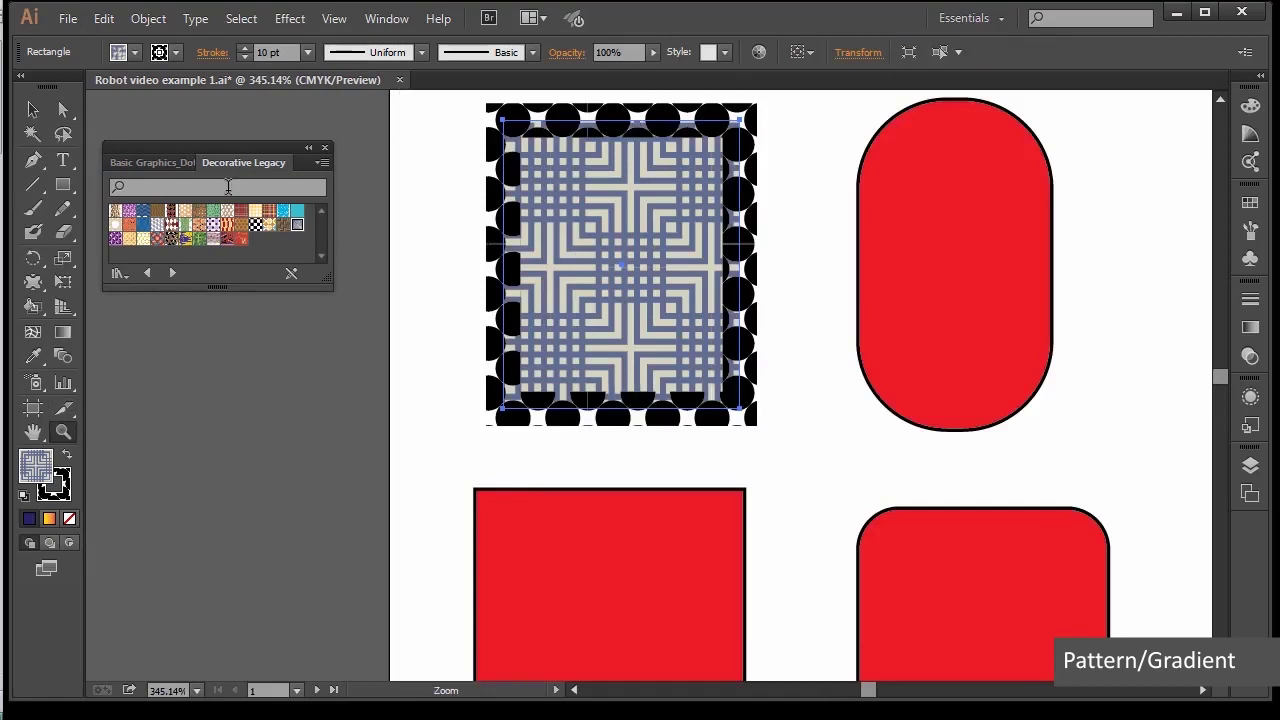
click(164, 160)
click(212, 211)
click(207, 211)
click(185, 211)
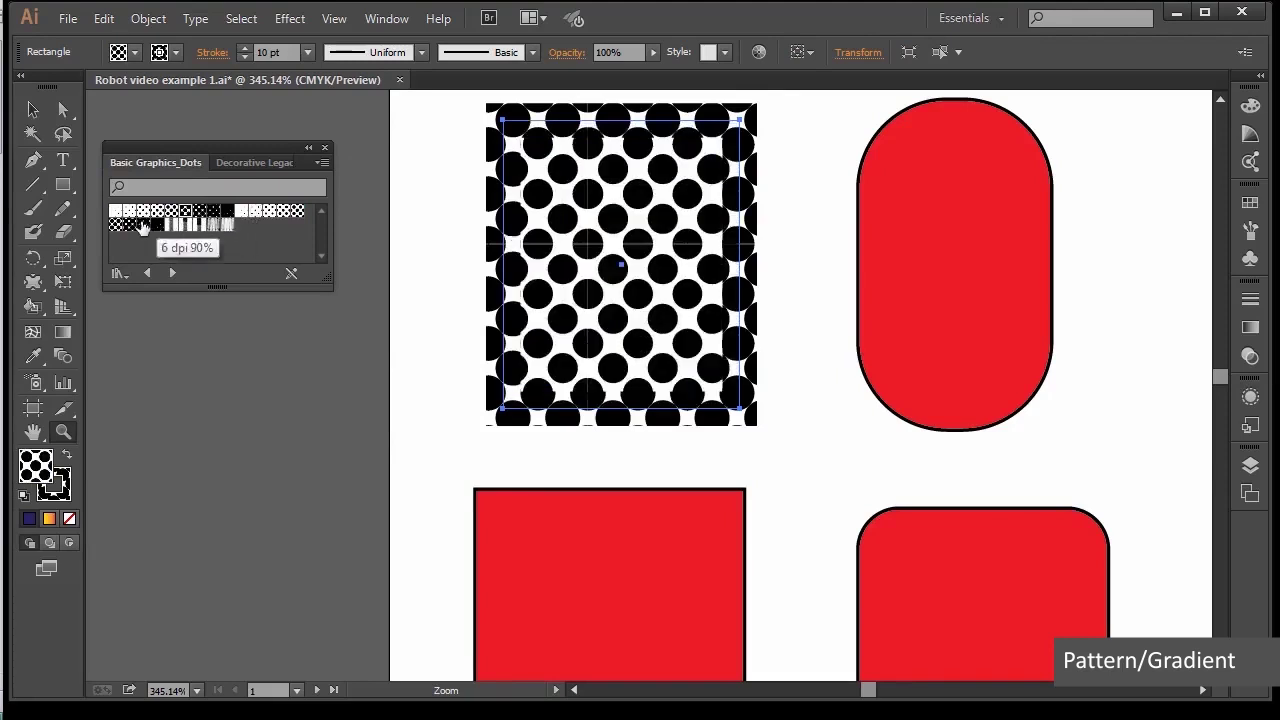
click(136, 226)
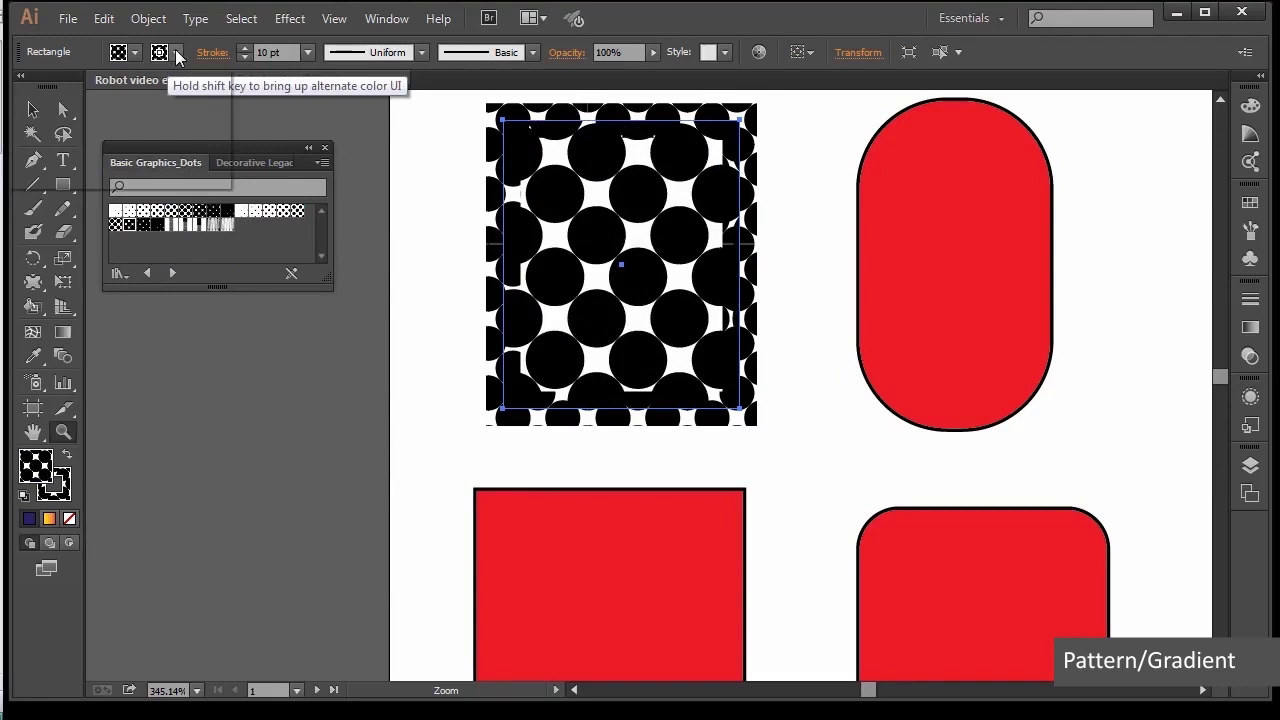
Try the green woven and Pompadour patterns on the rectangle's stroke, and set the stroke to solid light blue.
click(175, 54)
click(186, 130)
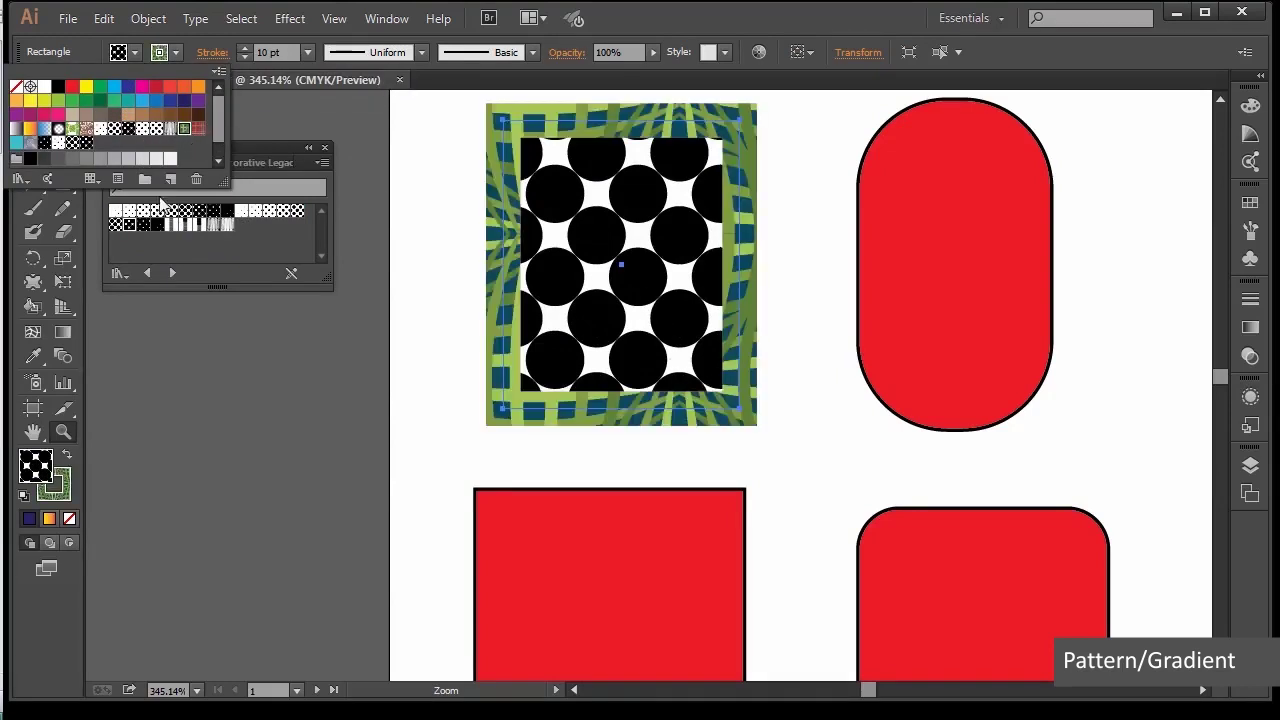
click(86, 130)
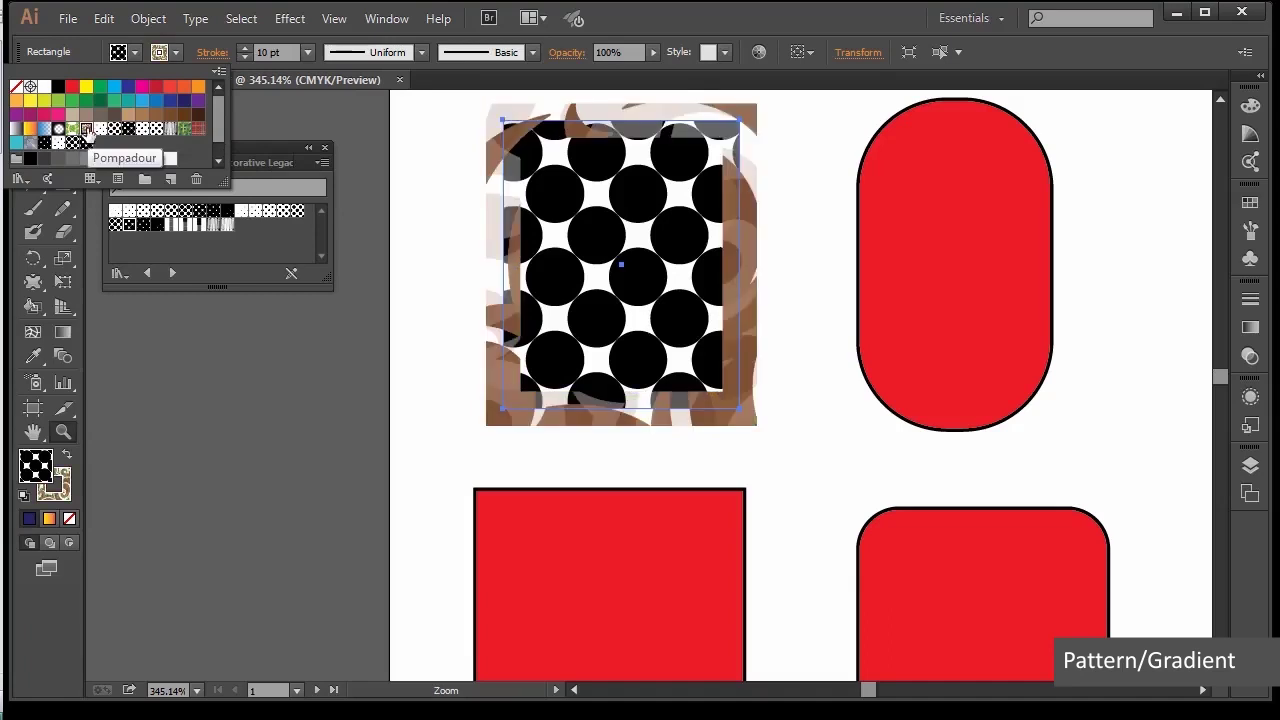
click(144, 101)
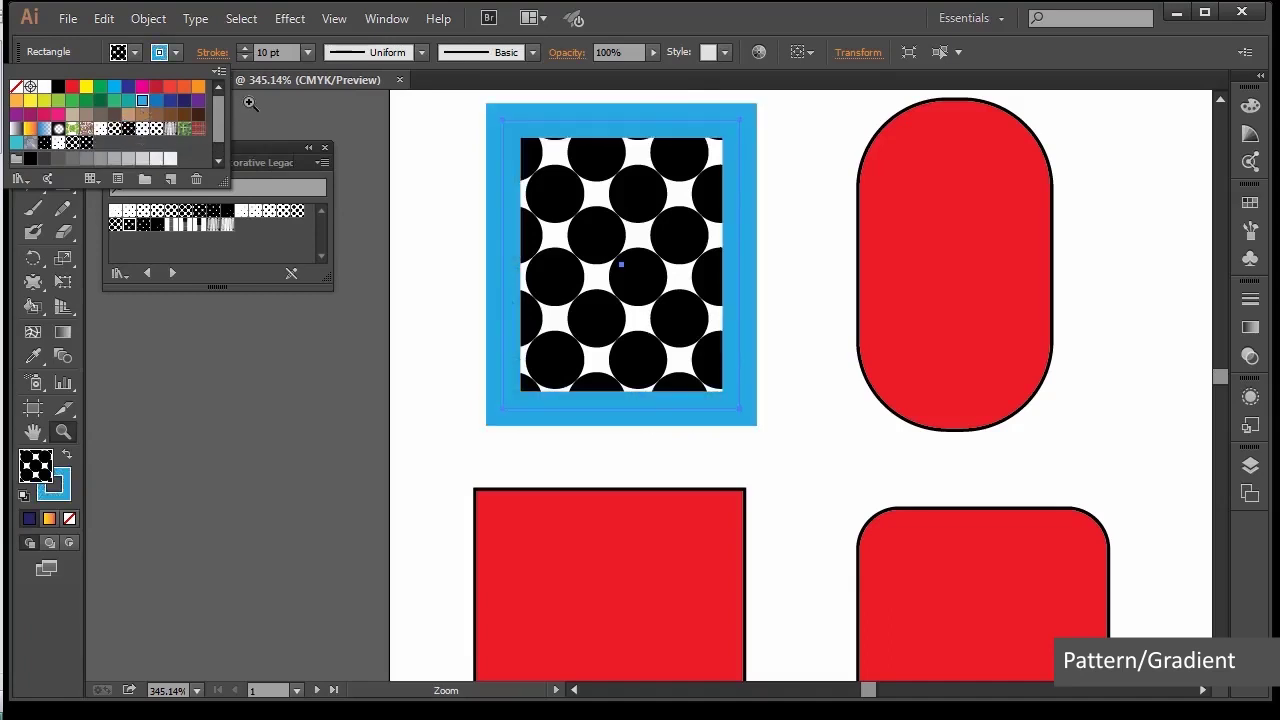
Try the rough charcoal, orange arrow and 6.00 bristle brushes on the rectangle's stroke, and apply the denim seam brush.
click(533, 54)
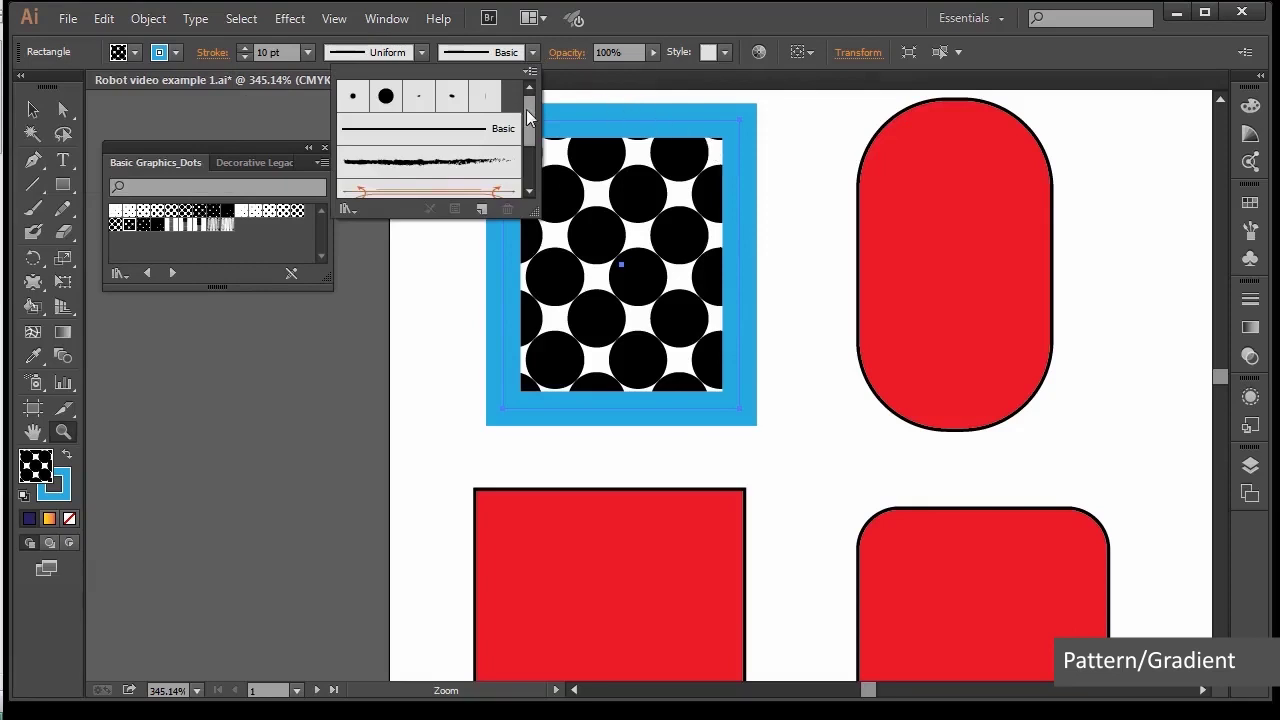
drag(531, 110, 530, 124)
click(470, 130)
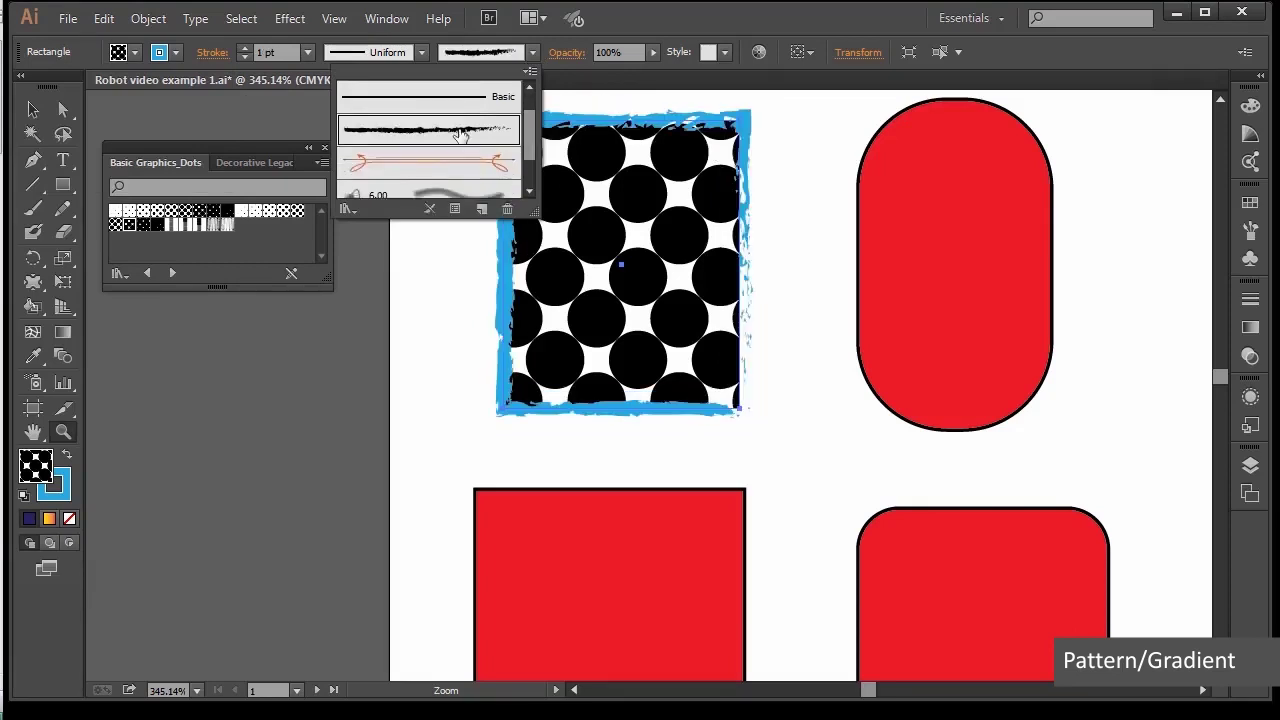
click(443, 163)
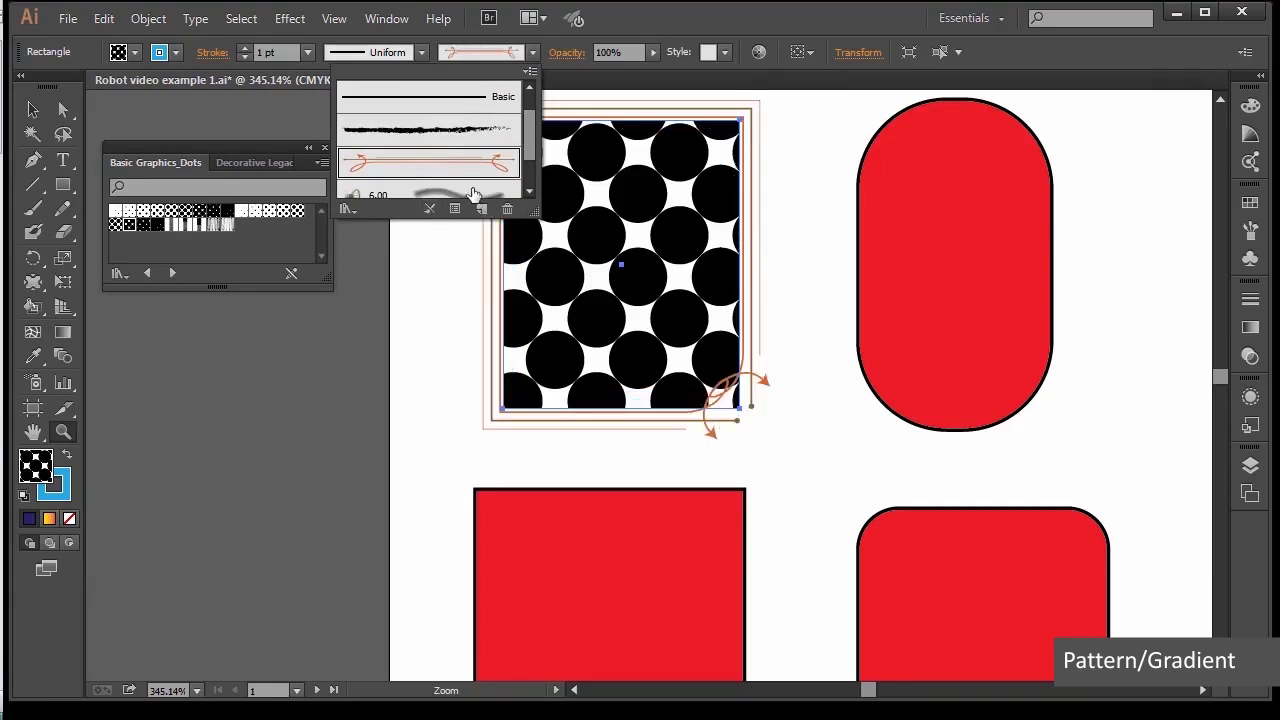
click(505, 178)
drag(532, 136, 534, 152)
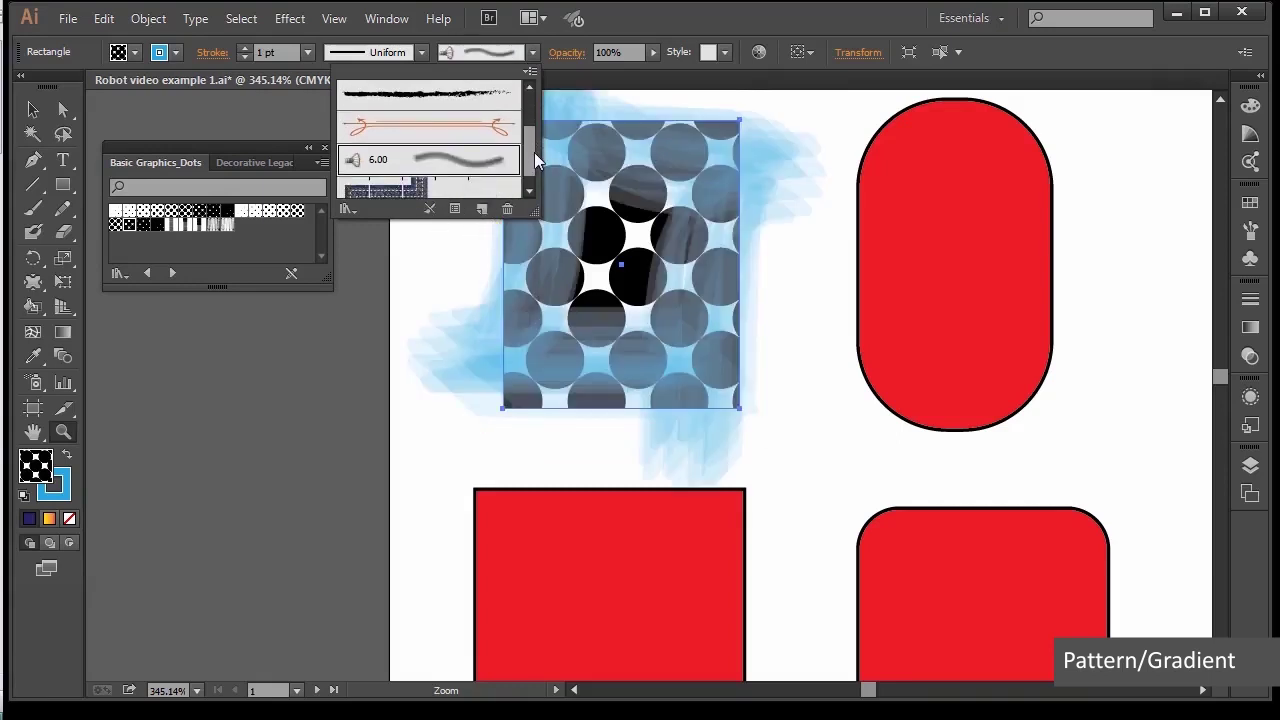
click(455, 190)
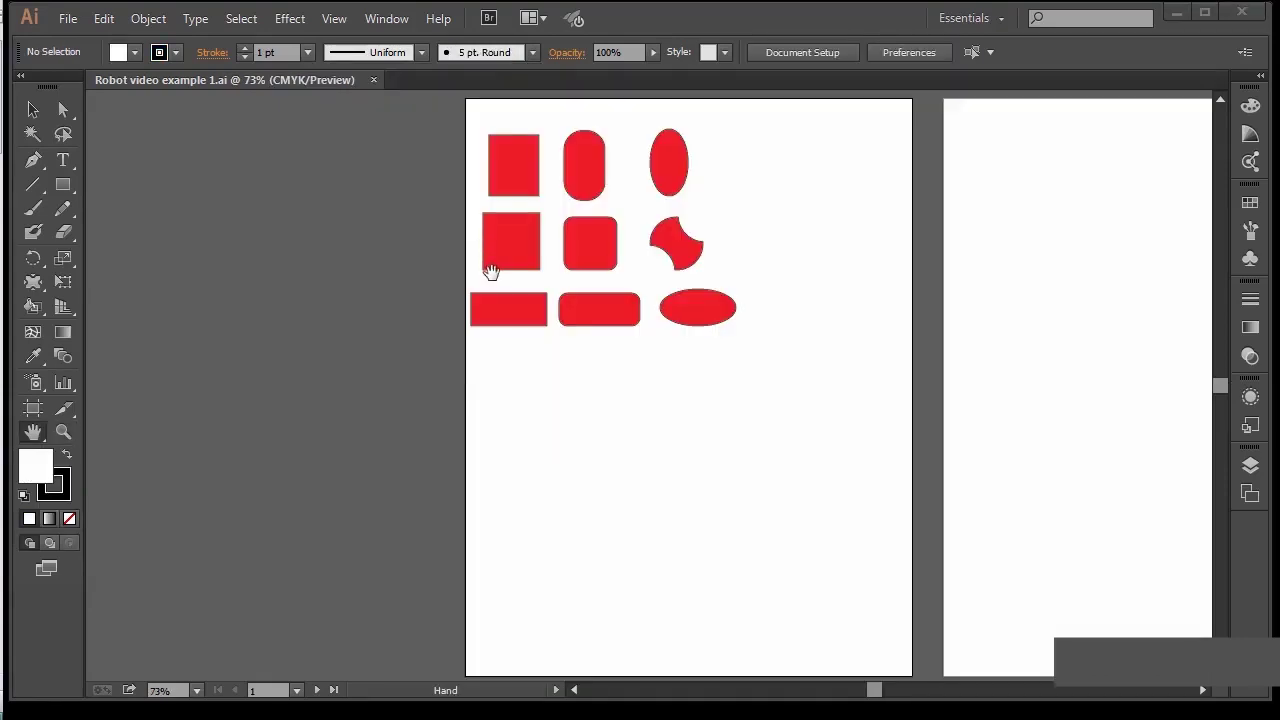
Select the upper rectangle in the first column of red shapes with the Direct Selection tool.
click(66, 107)
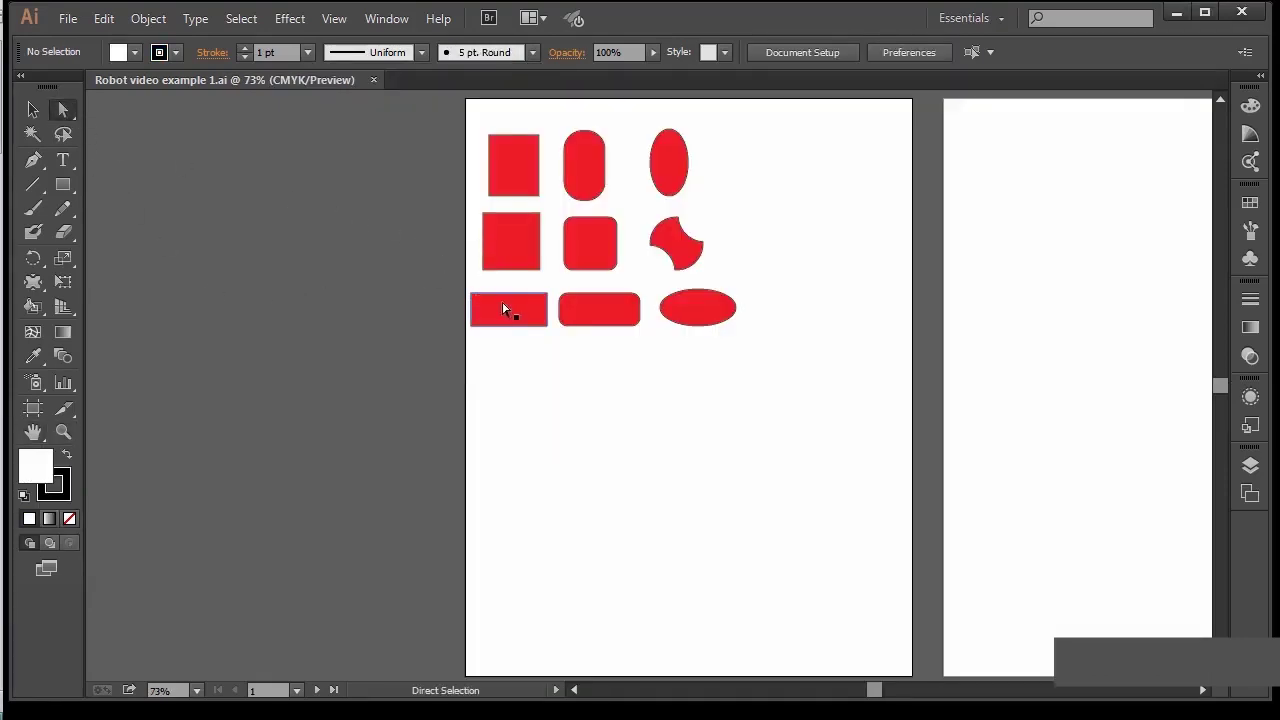
click(503, 178)
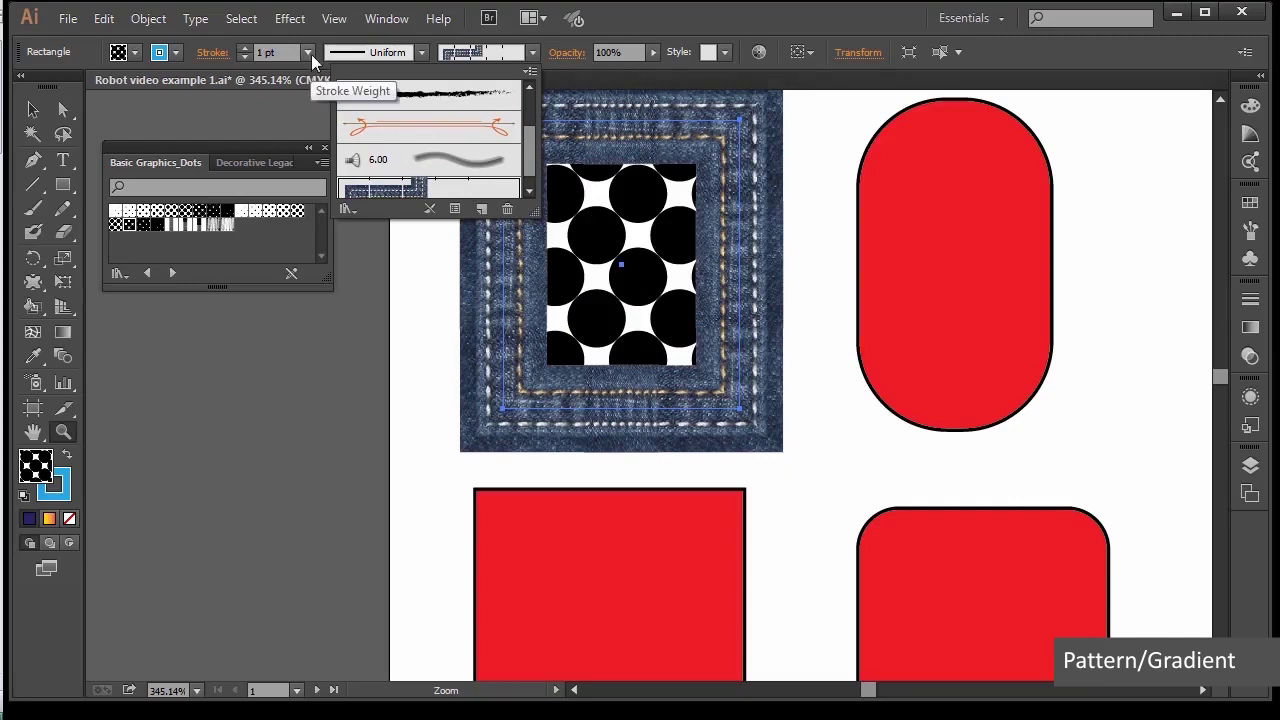
Set the weight of the rectangle's denim stroke to 0.5 pt.
click(287, 74)
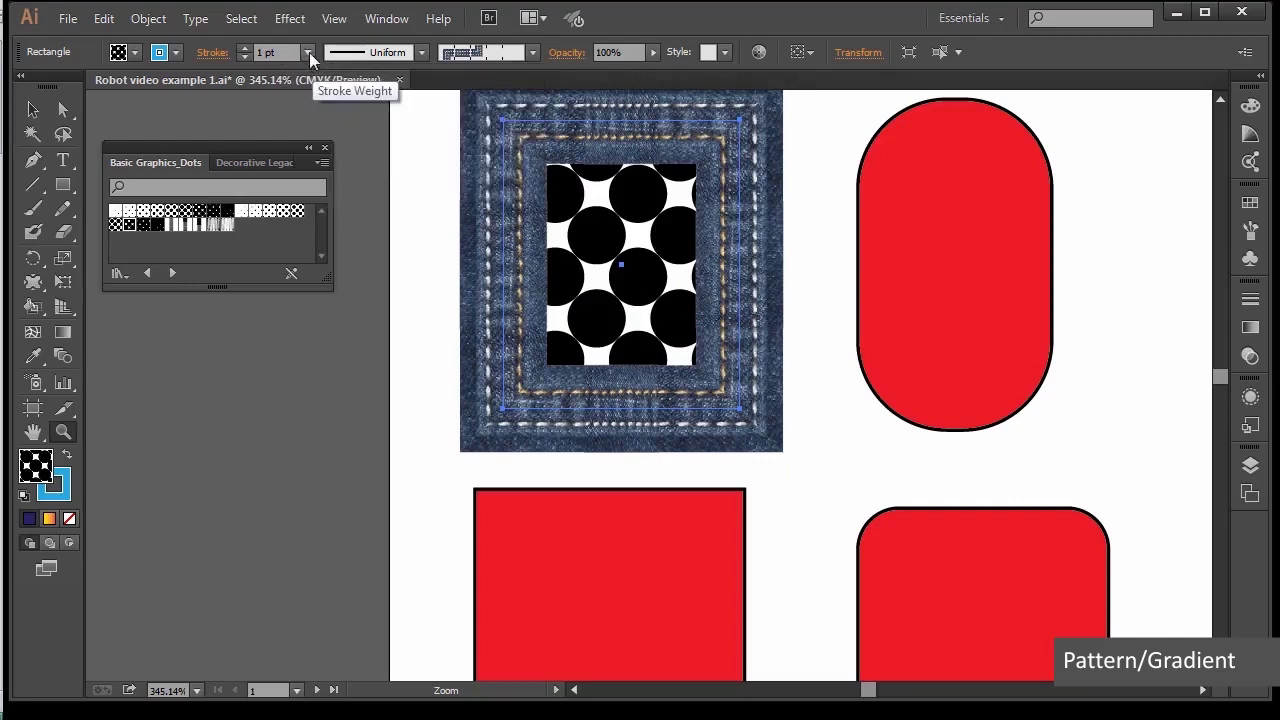
click(307, 52)
click(325, 95)
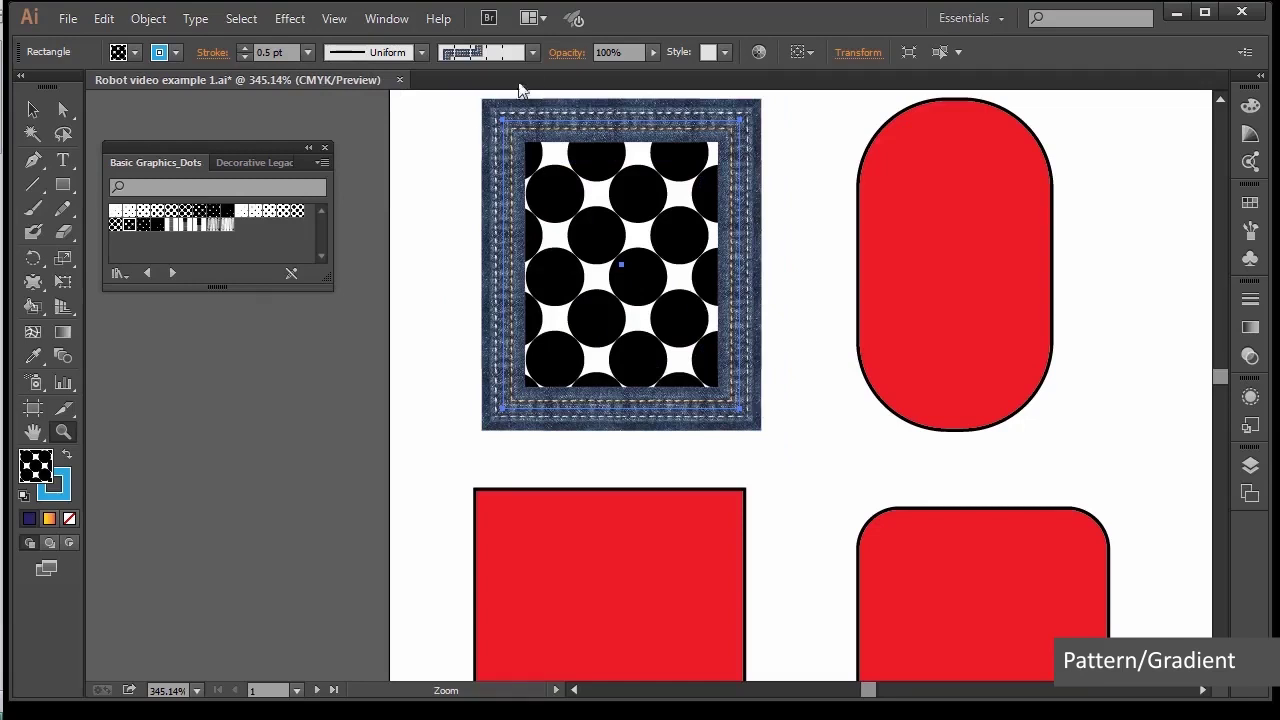
Load the Borders_Lines brush library and try its thick blue and thick purple line borders on the rectangle's stroke.
click(533, 52)
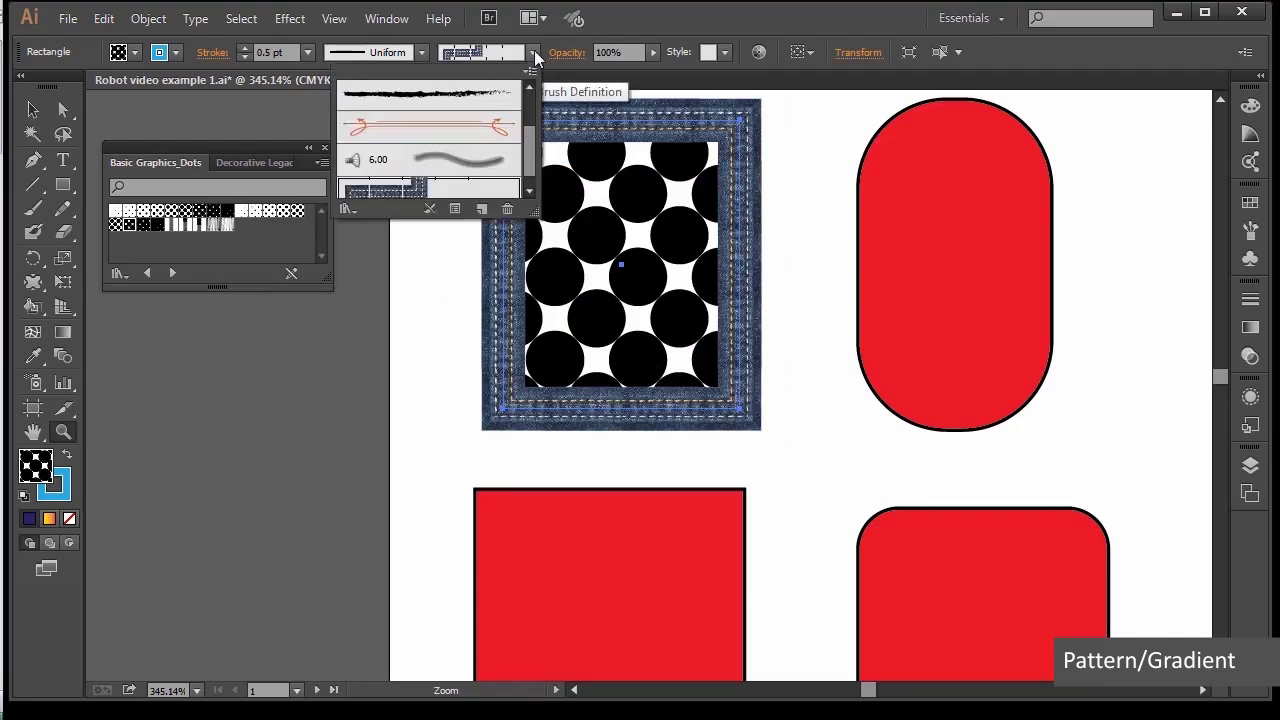
click(347, 209)
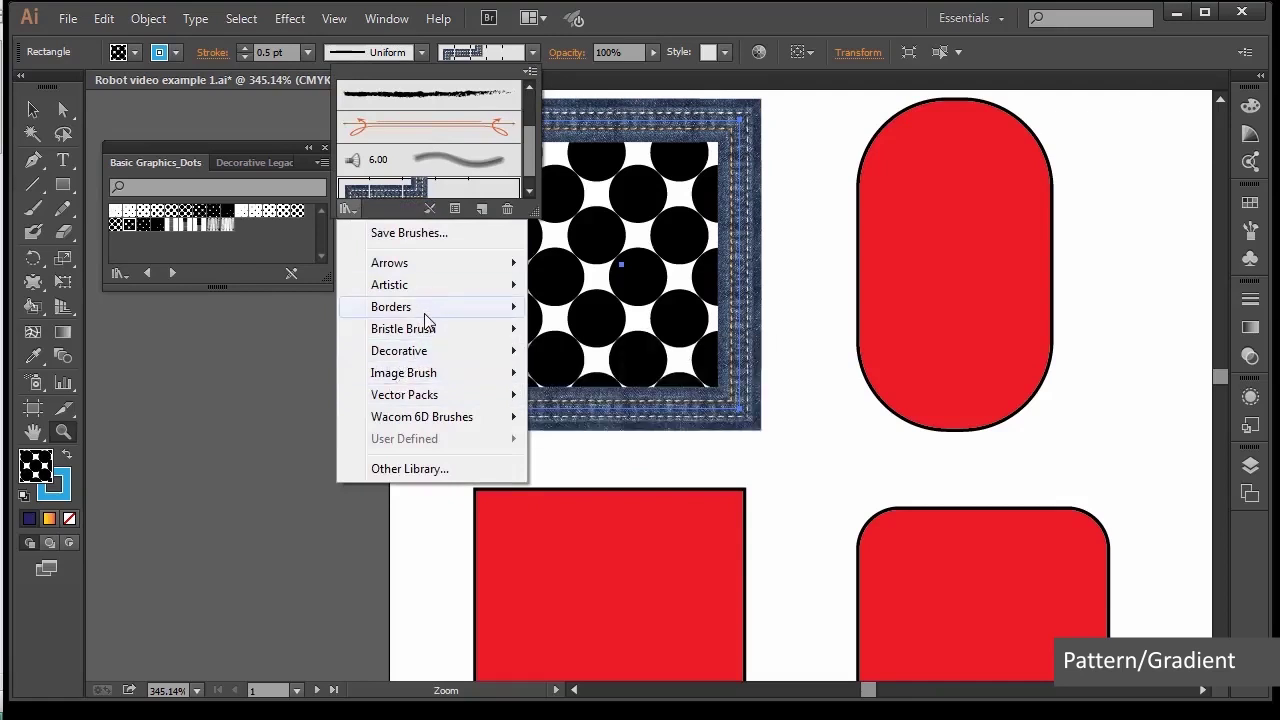
mouse_move(428, 314)
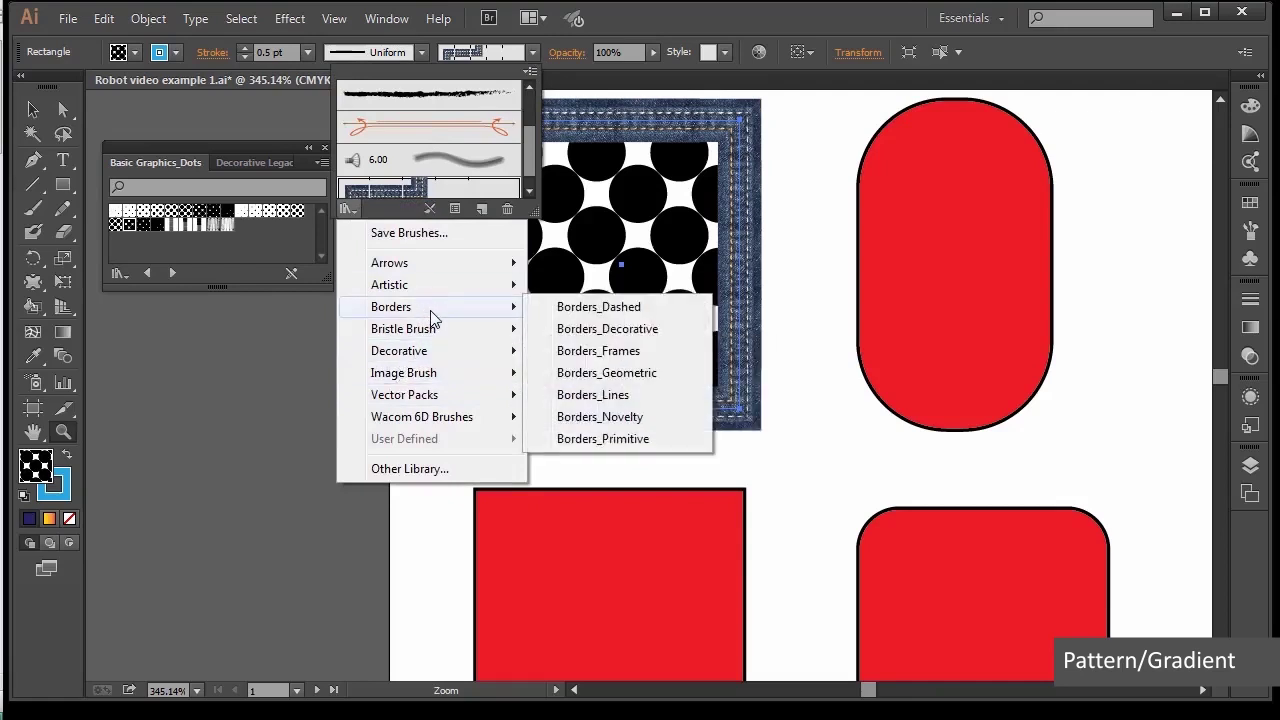
click(603, 399)
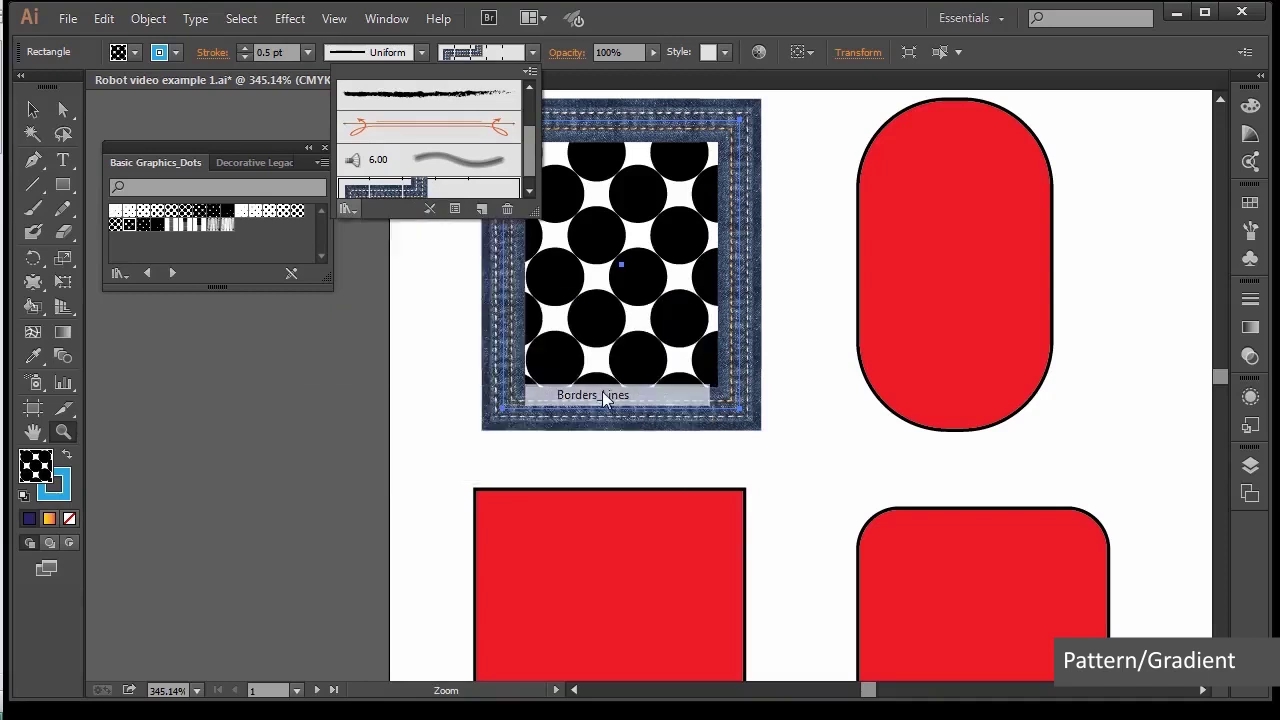
click(310, 312)
click(263, 336)
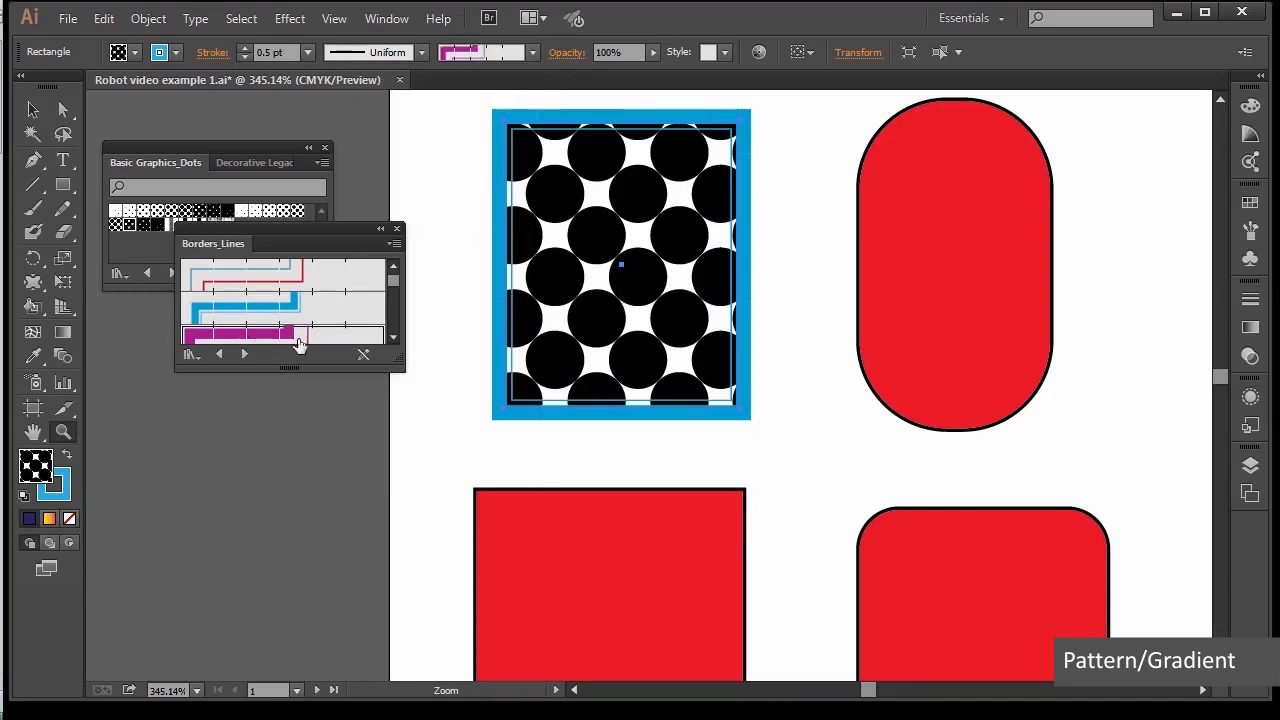
Browse the Borders_Lines brushes and load the Borders_Geometric brush library.
scroll(393, 288, down, 3)
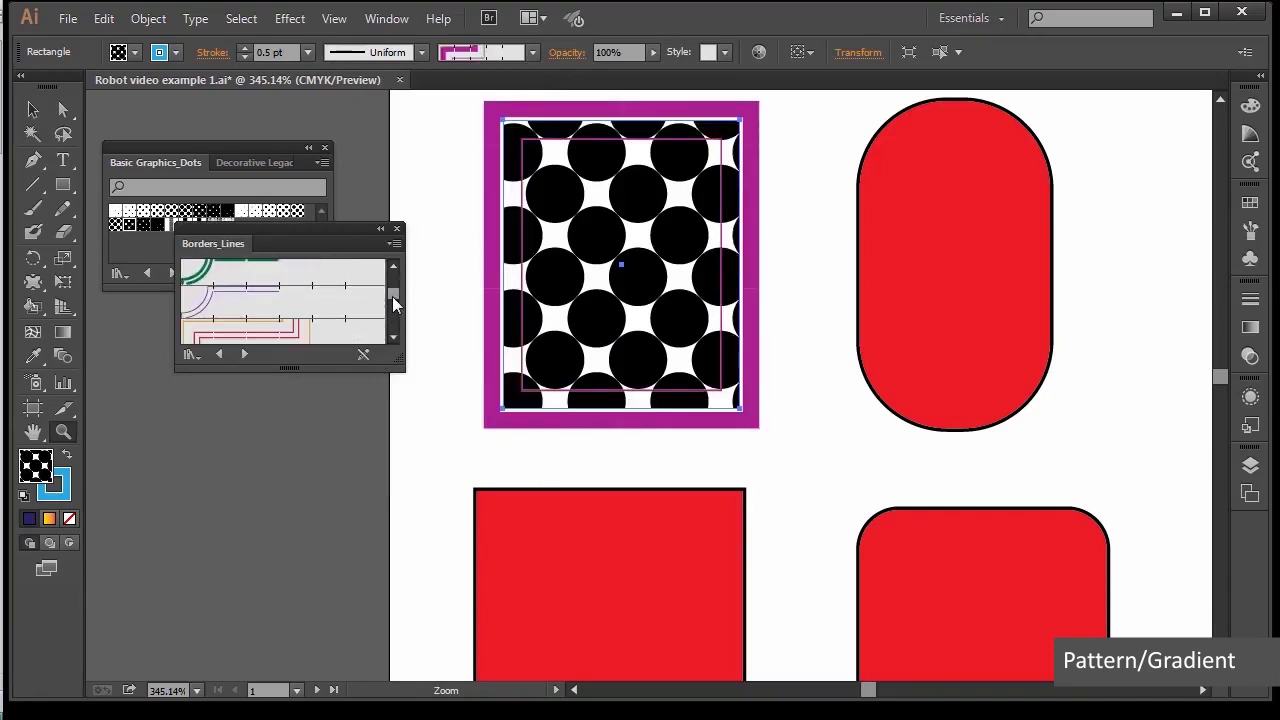
click(394, 337)
click(394, 337)
click(394, 337)
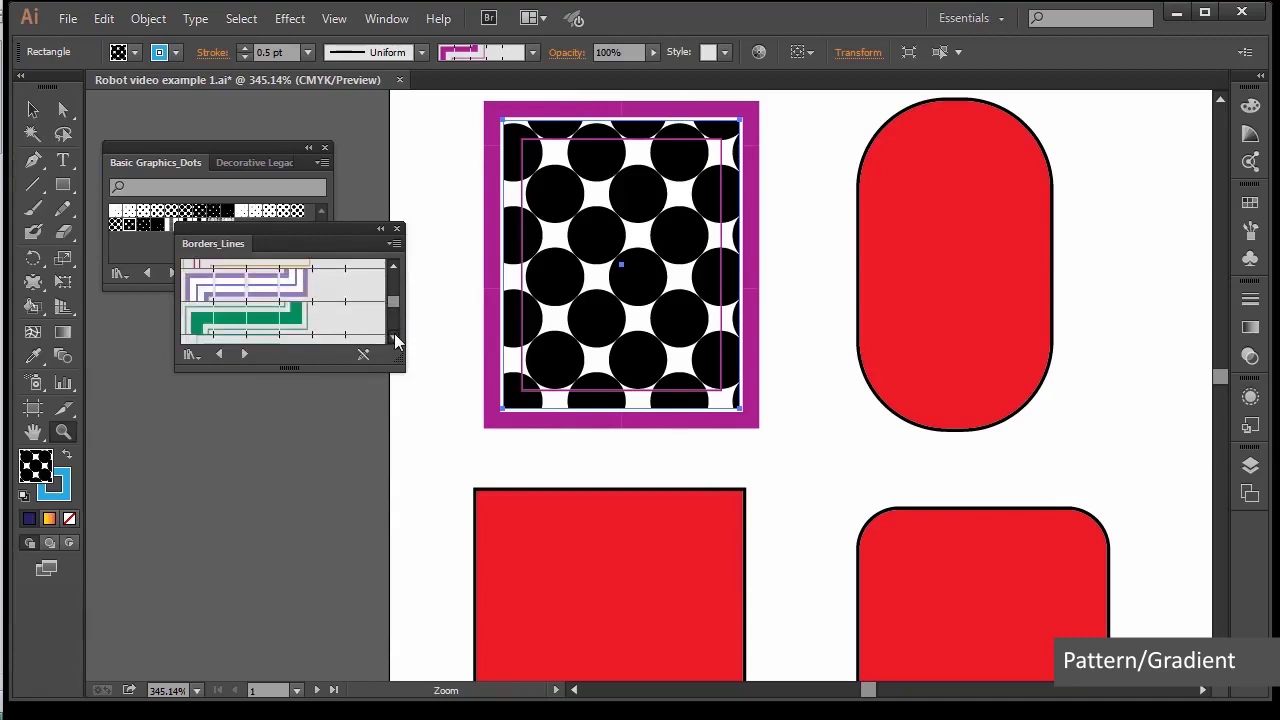
click(394, 337)
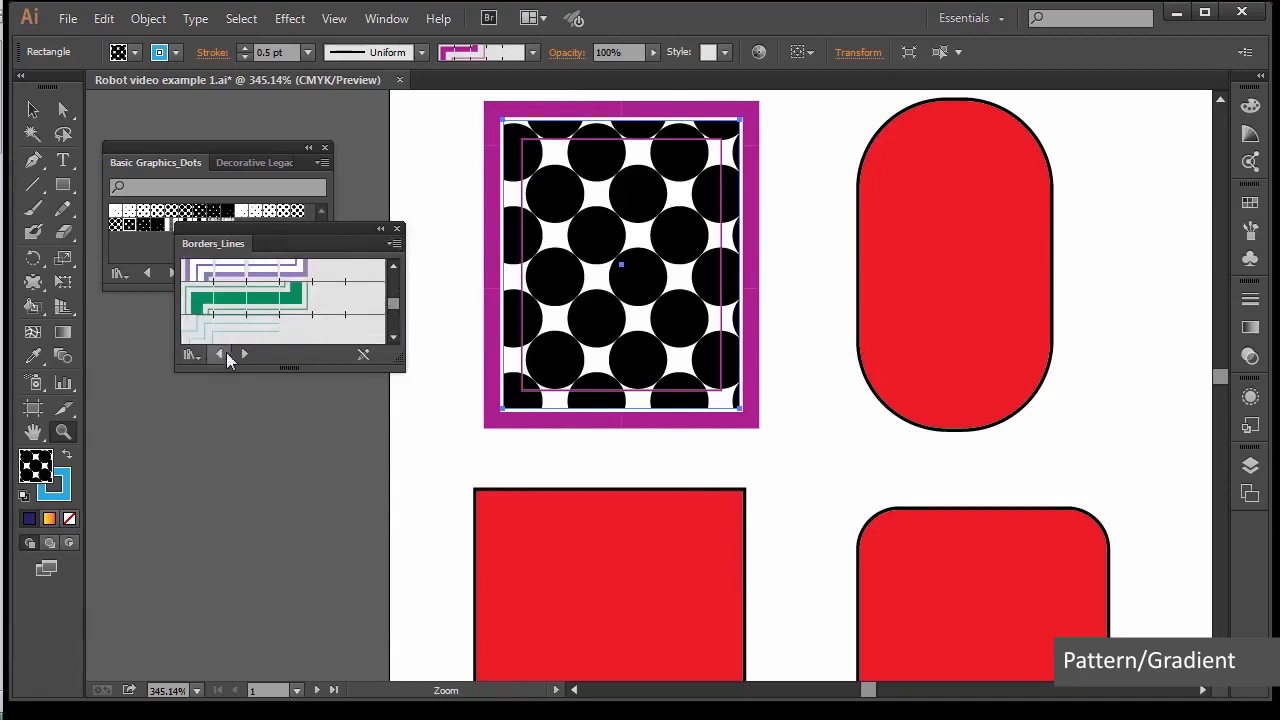
click(220, 354)
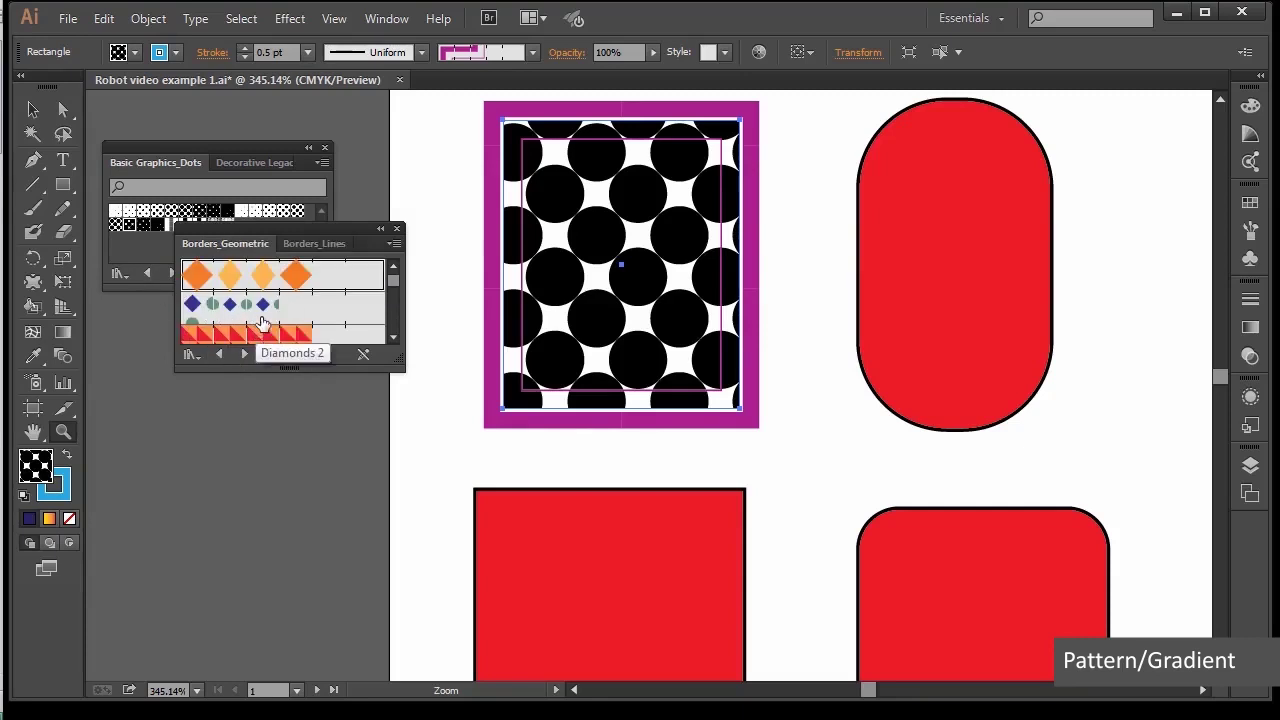
Try the Diamonds 2 and Diamonds 1 borders on the rectangle's stroke, and apply the red and orange triangle border.
click(264, 306)
click(262, 334)
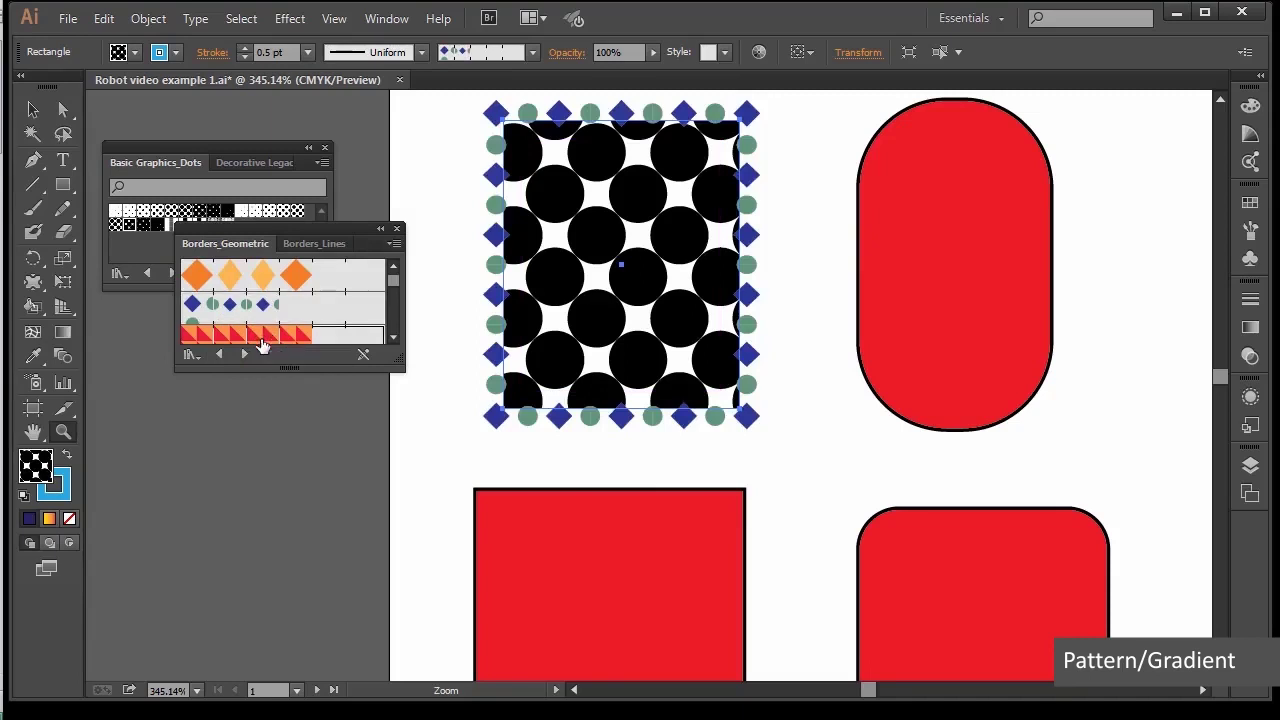
click(272, 281)
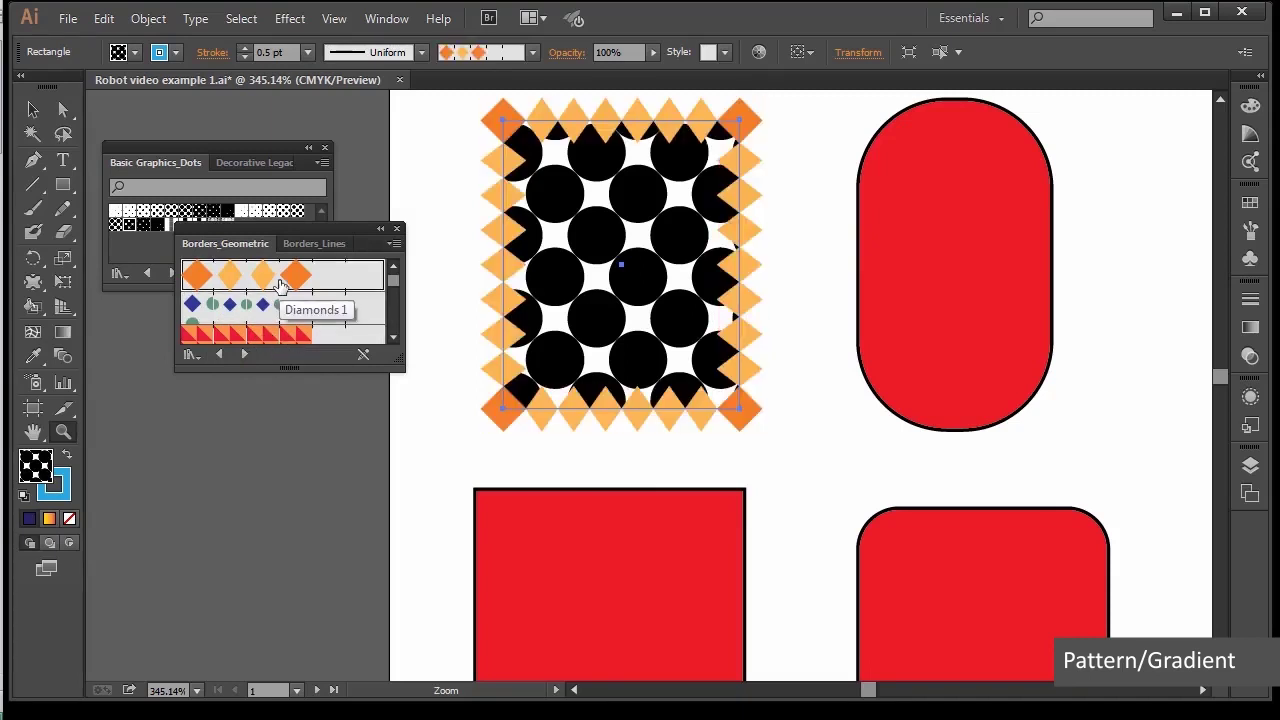
click(290, 334)
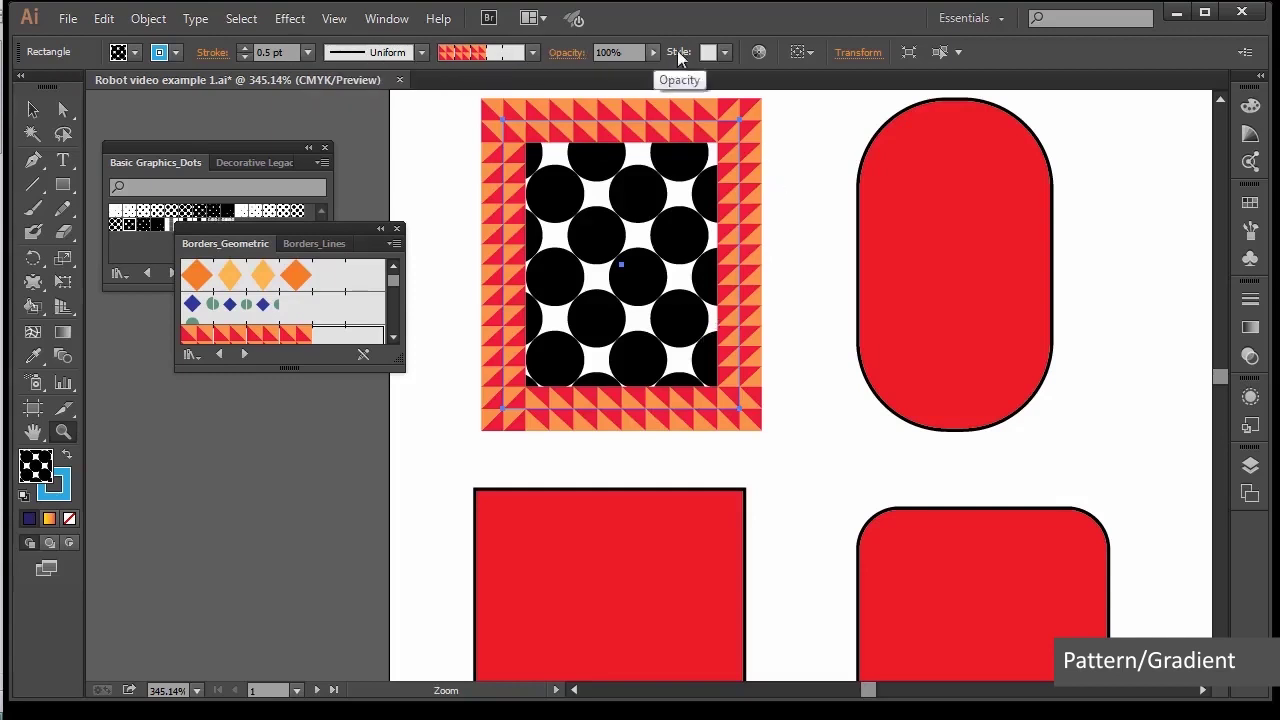
Recolor the orange in the rectangle's triangle border to blue 1A28B5 using Recolor Artwork.
click(761, 53)
click(759, 55)
drag(902, 117, 1056, 98)
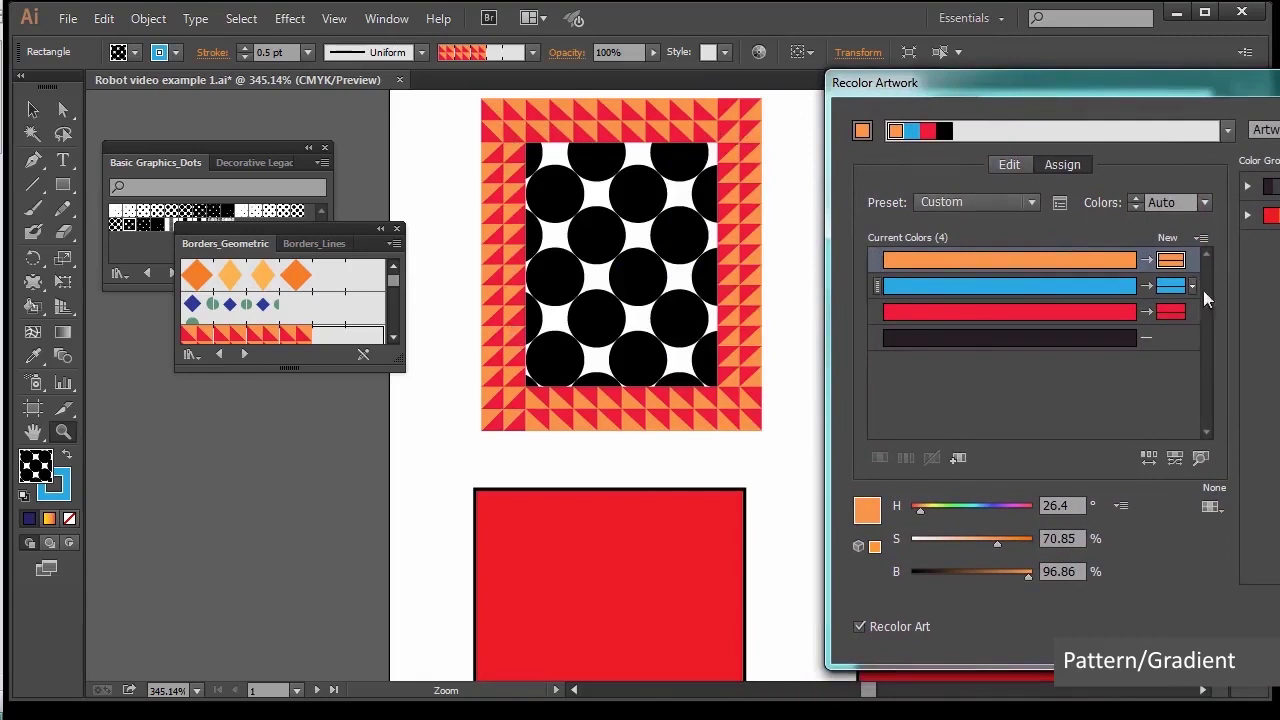
drag(1138, 93, 1107, 95)
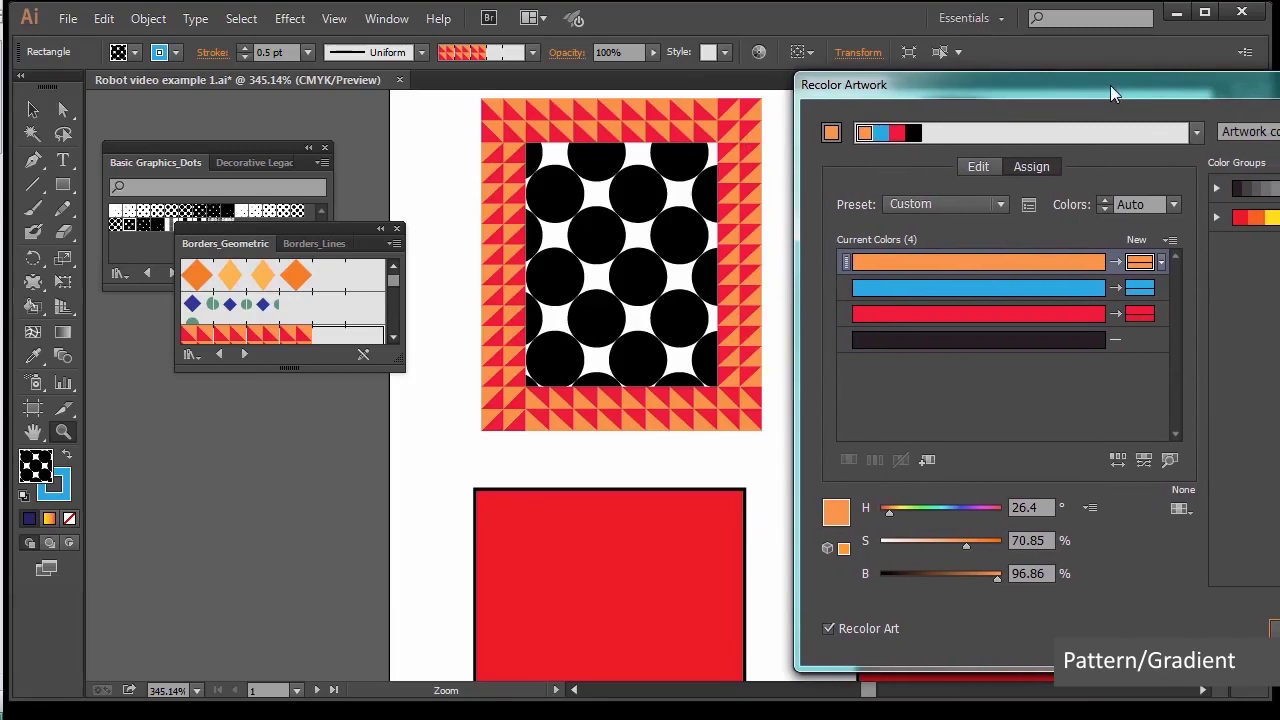
double_click(1140, 262)
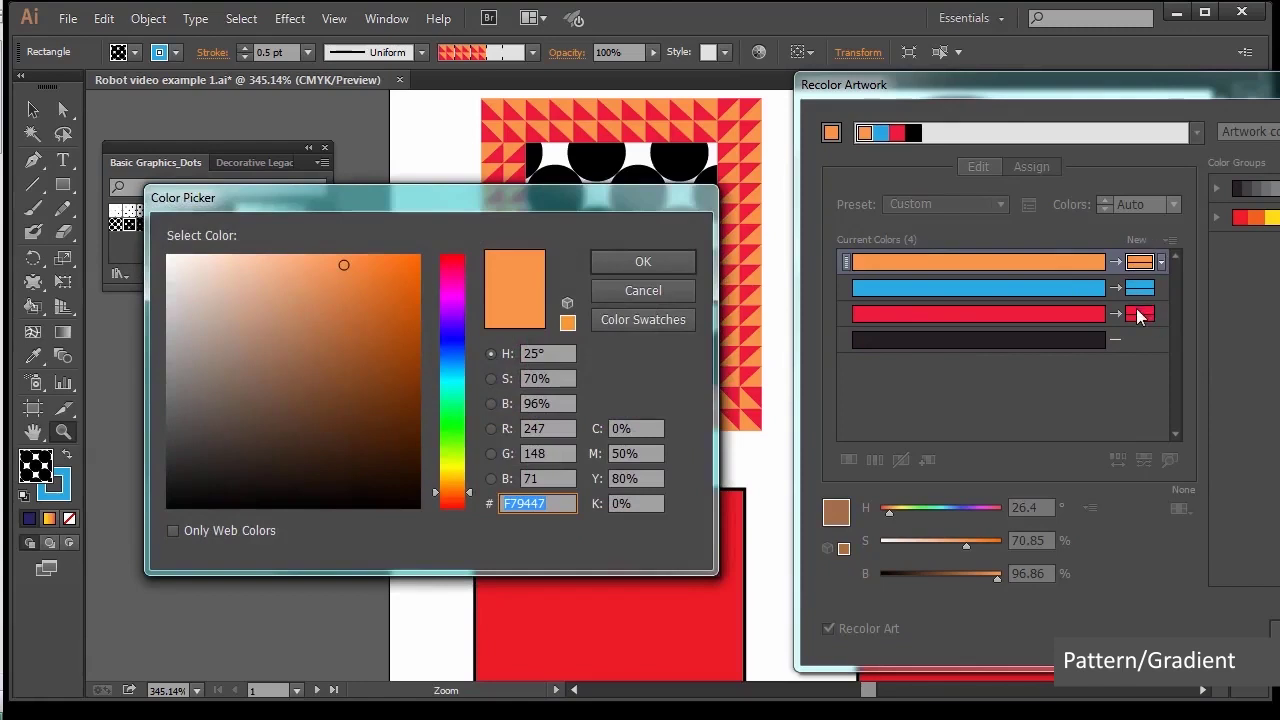
drag(335, 352, 386, 403)
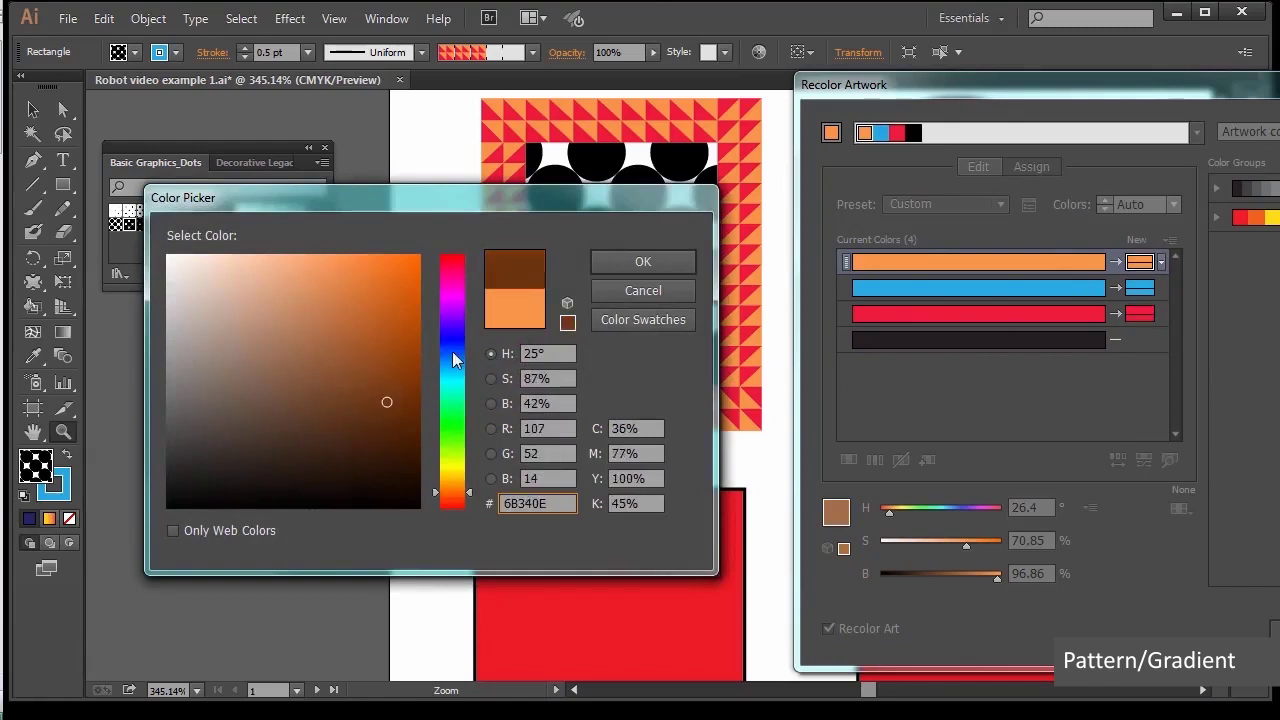
click(452, 338)
click(387, 326)
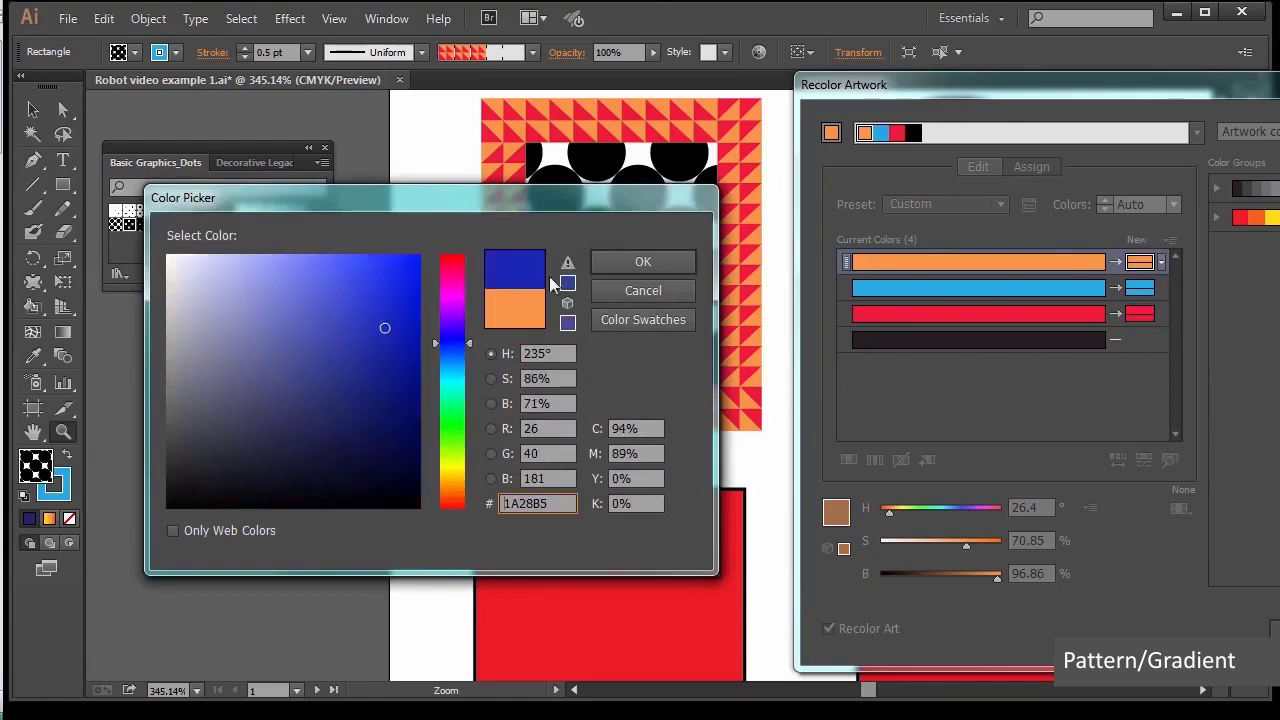
click(633, 261)
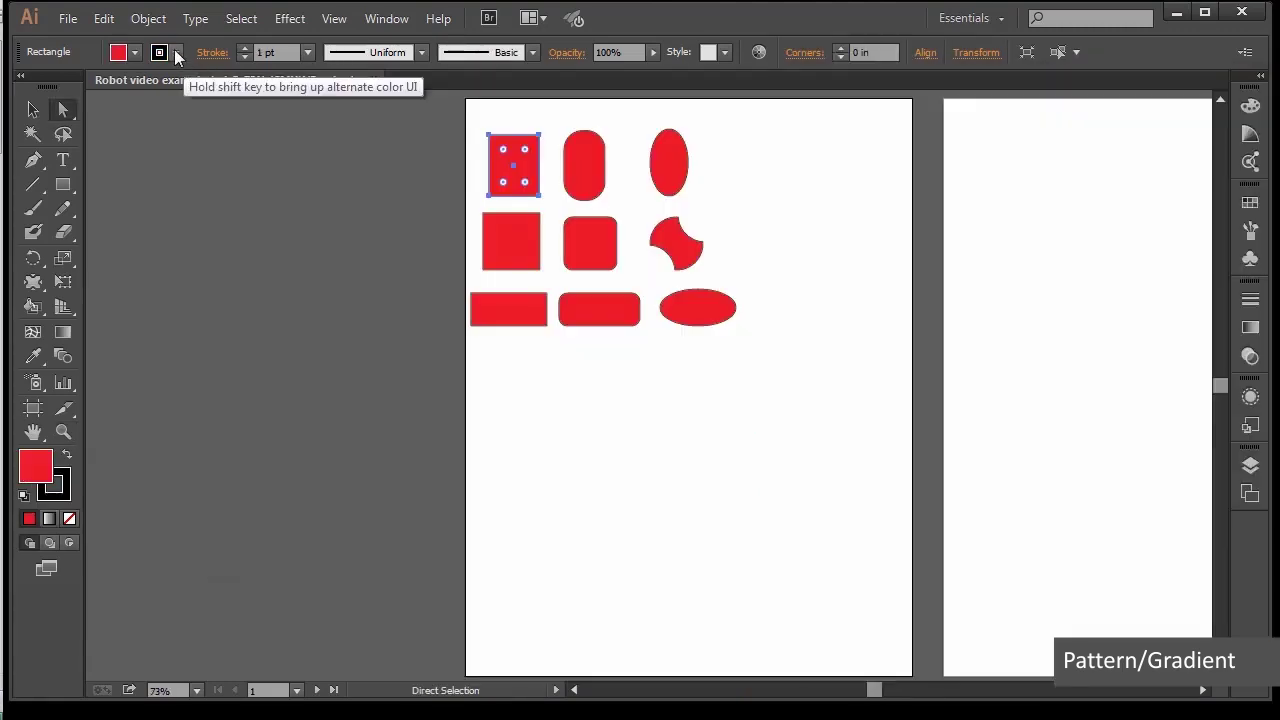
Select all the red shapes, clear the selection, and select only the upper rectangle in the first column.
drag(447, 111, 800, 366)
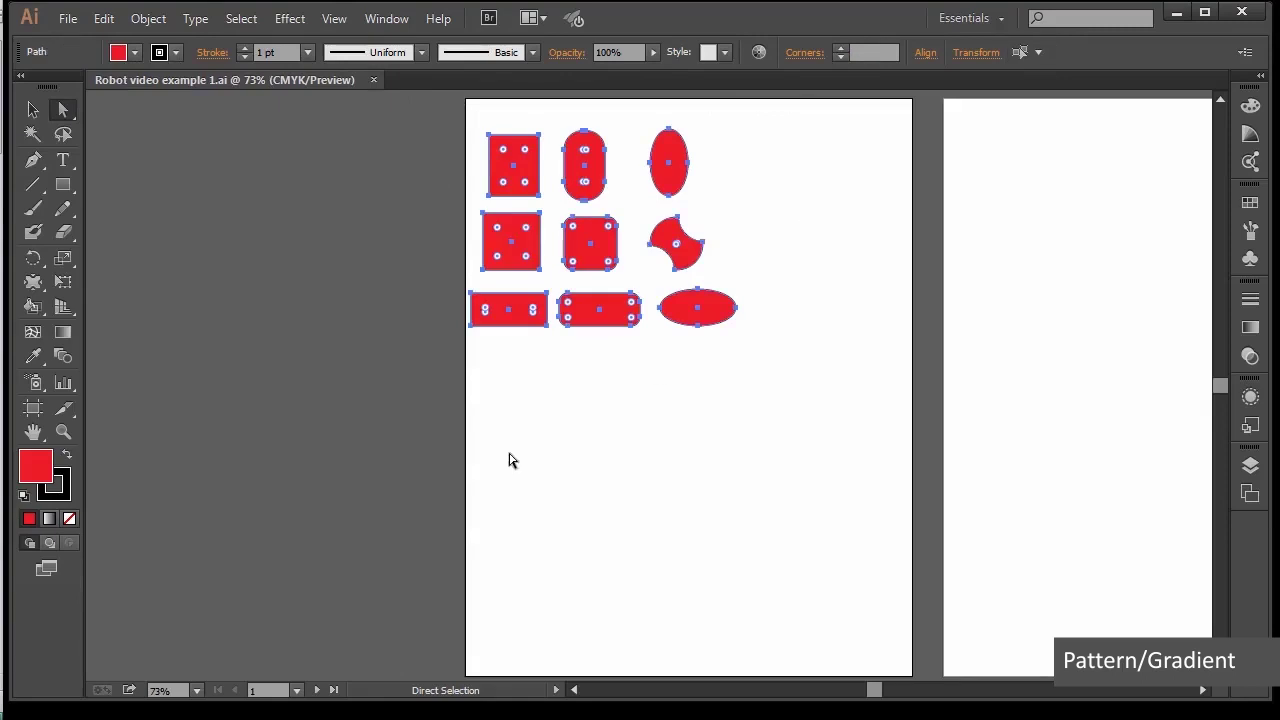
click(530, 420)
click(504, 157)
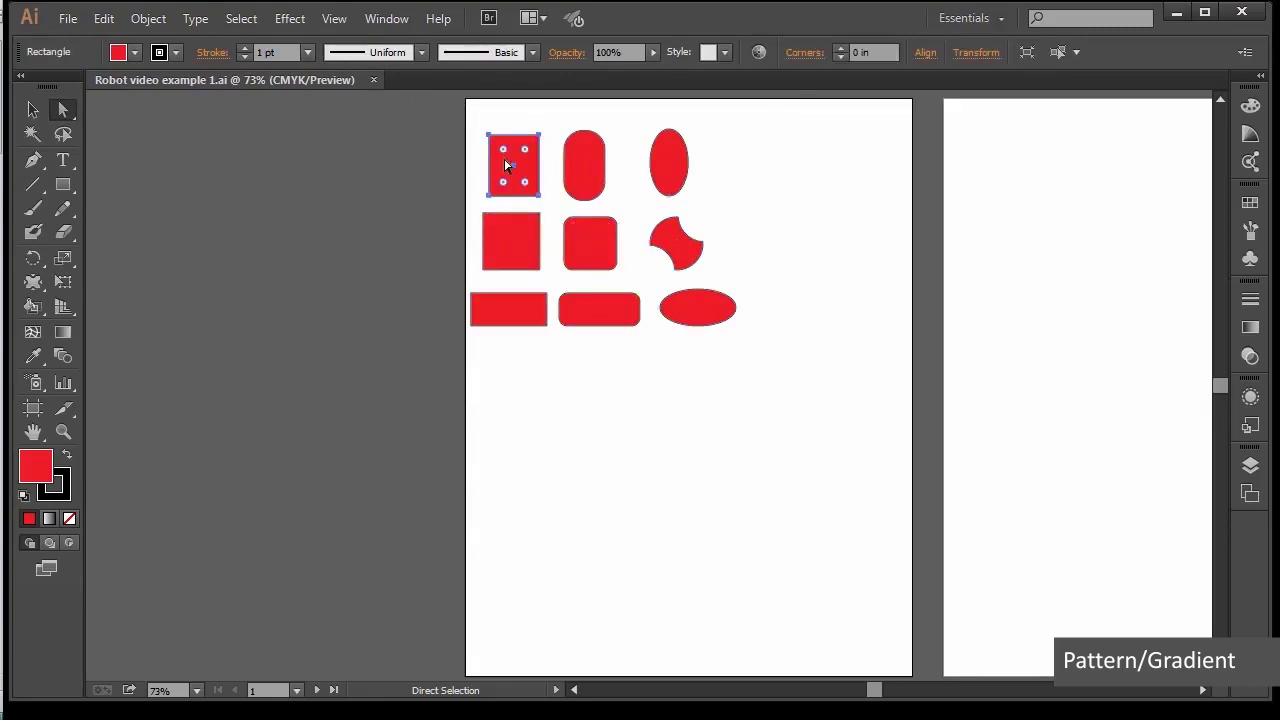
click(175, 50)
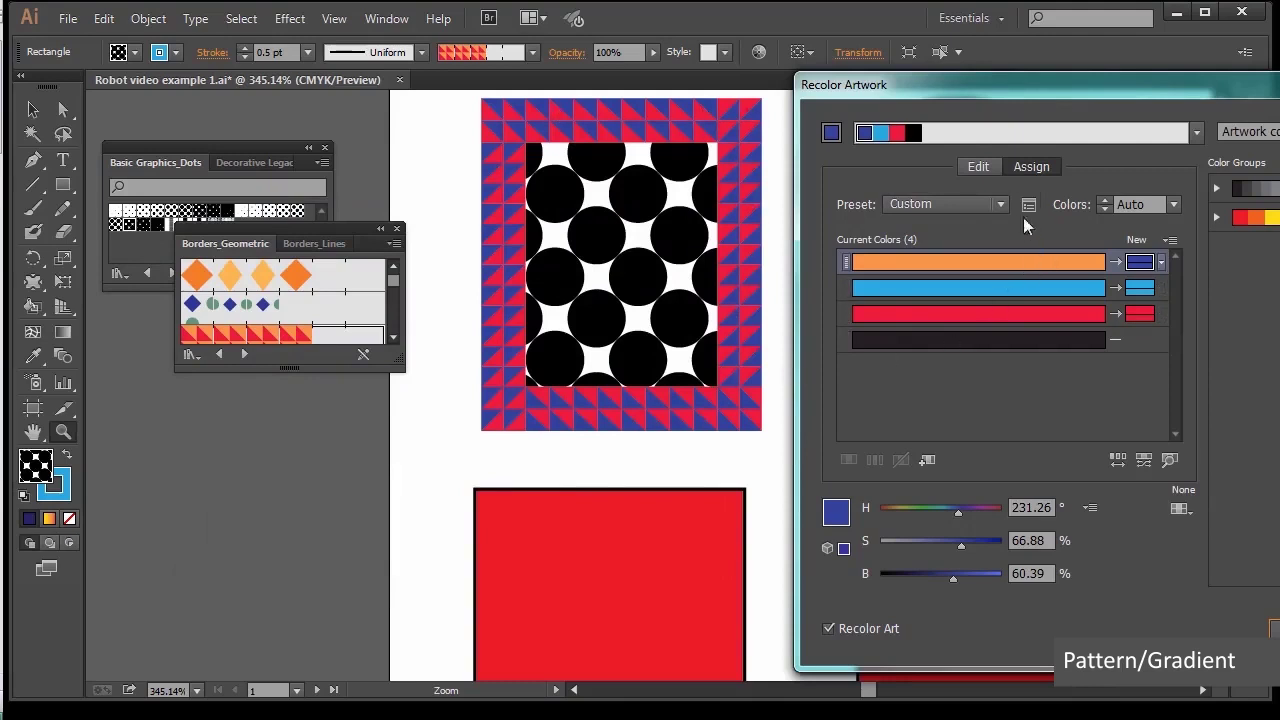
Link the harmony colors on the color wheel and shift the whole color set, turning the blue base color olive.
click(978, 168)
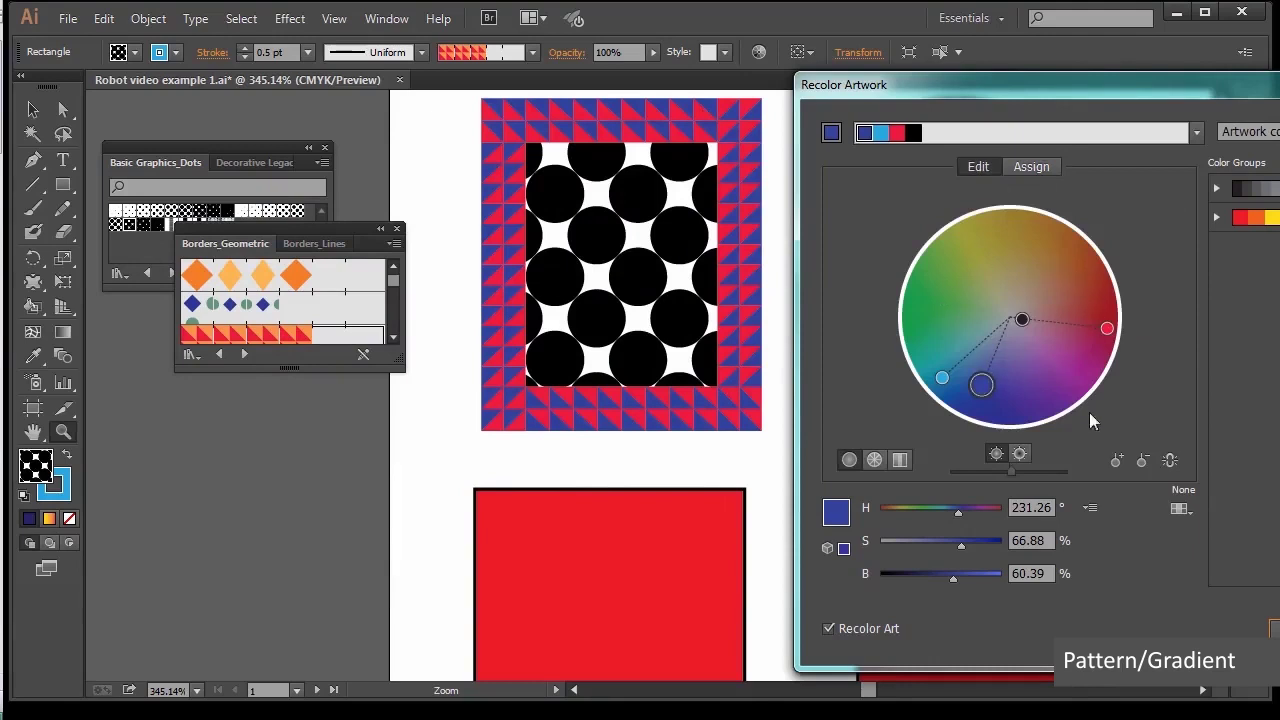
click(1171, 460)
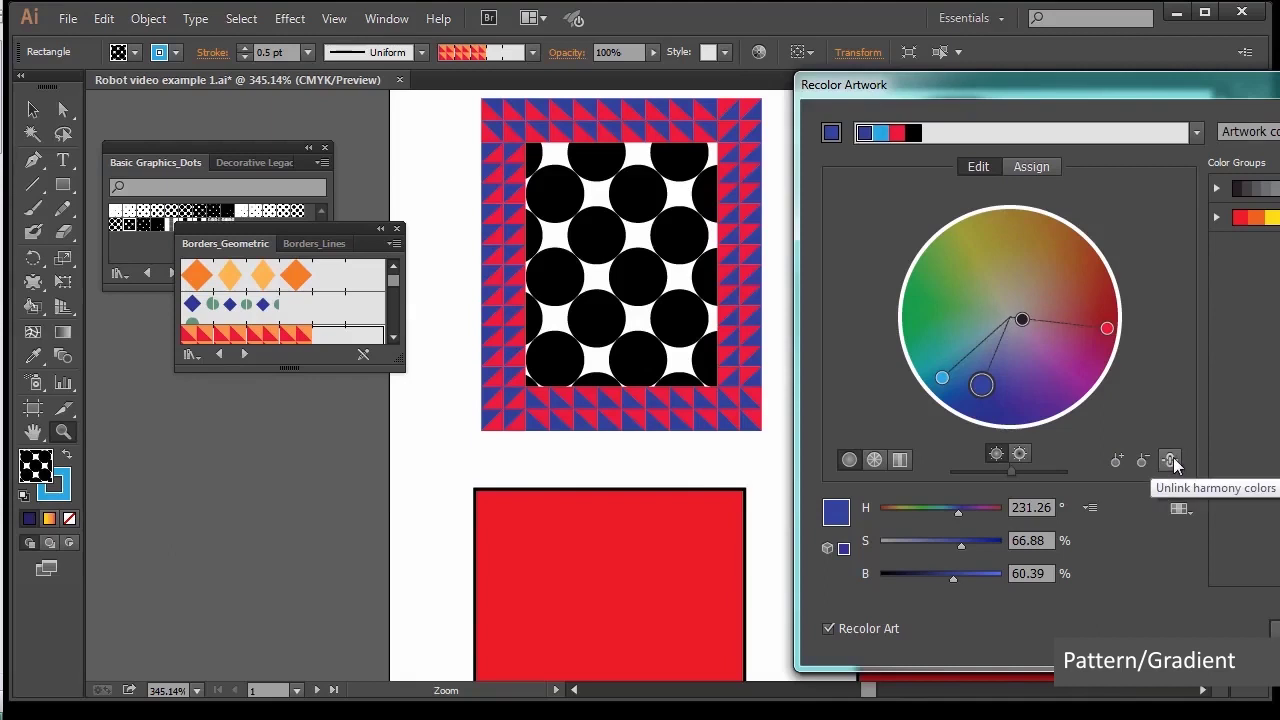
mouse_move(986, 393)
mouse_down()
mouse_move(925, 340)
mouse_move(969, 320)
mouse_move(951, 268)
mouse_move(996, 265)
mouse_up()
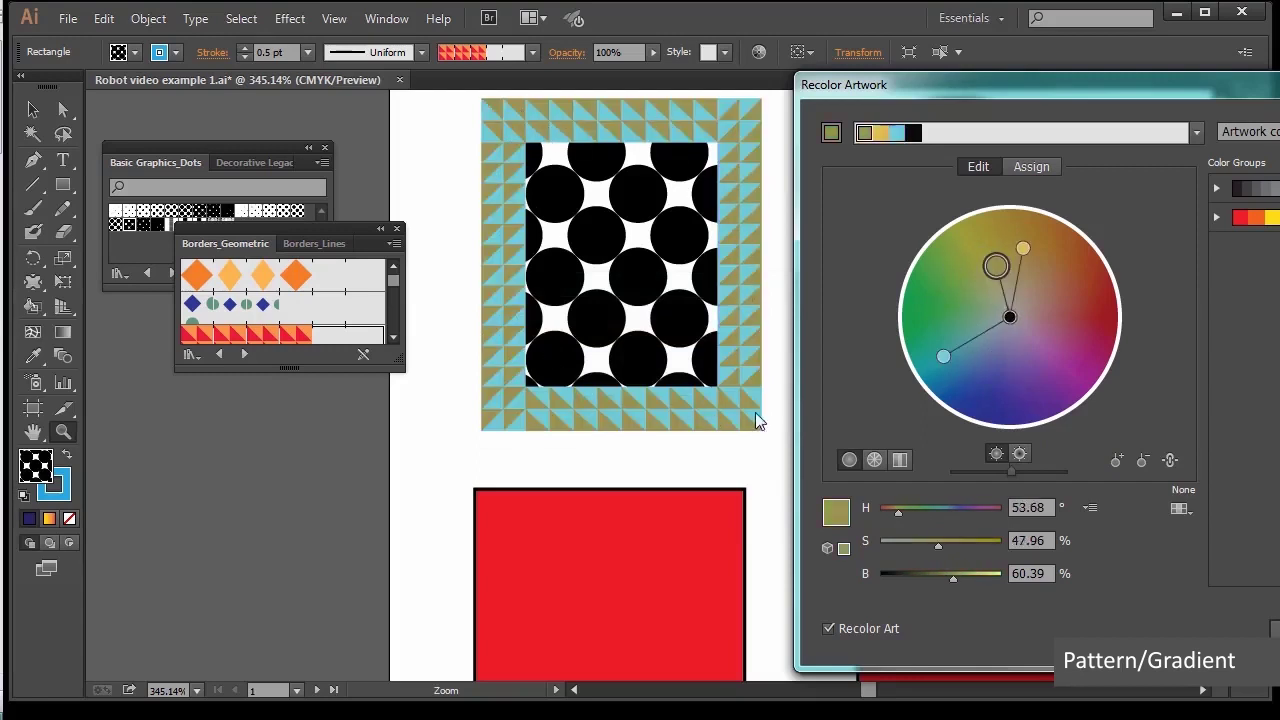
mouse_move(998, 261)
mouse_down()
mouse_move(1050, 282)
mouse_move(993, 244)
mouse_up()
Move the individual wheel colors to pink (hue about 330°) and light blue (hue about 202°), and accept the recoloring.
drag(1078, 298, 1088, 346)
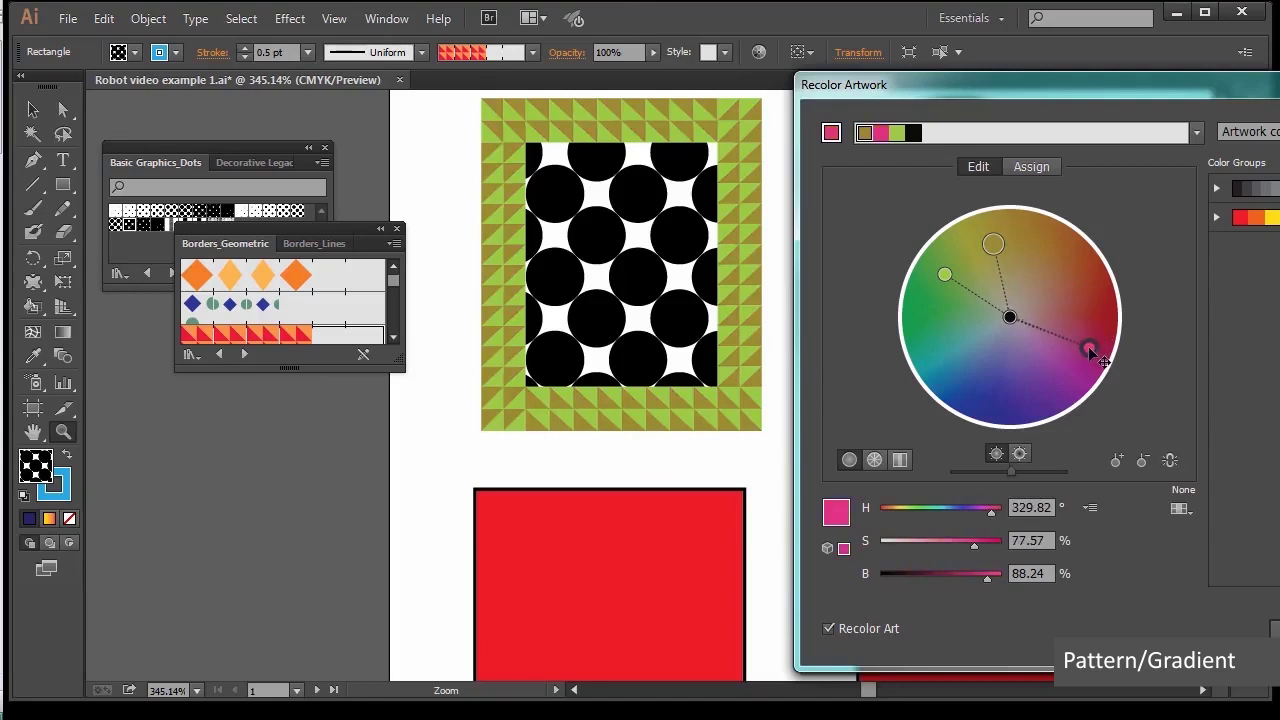
drag(945, 276, 959, 369)
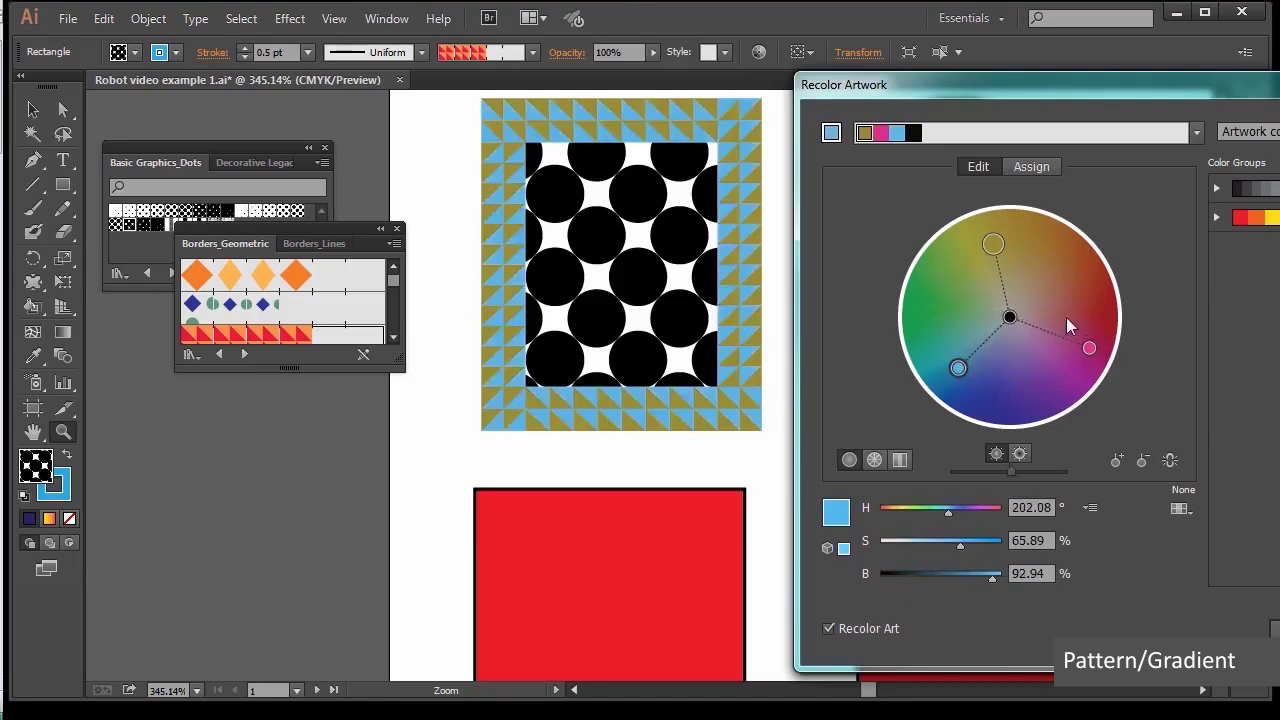
drag(1060, 85, 969, 87)
drag(1068, 89, 1137, 87)
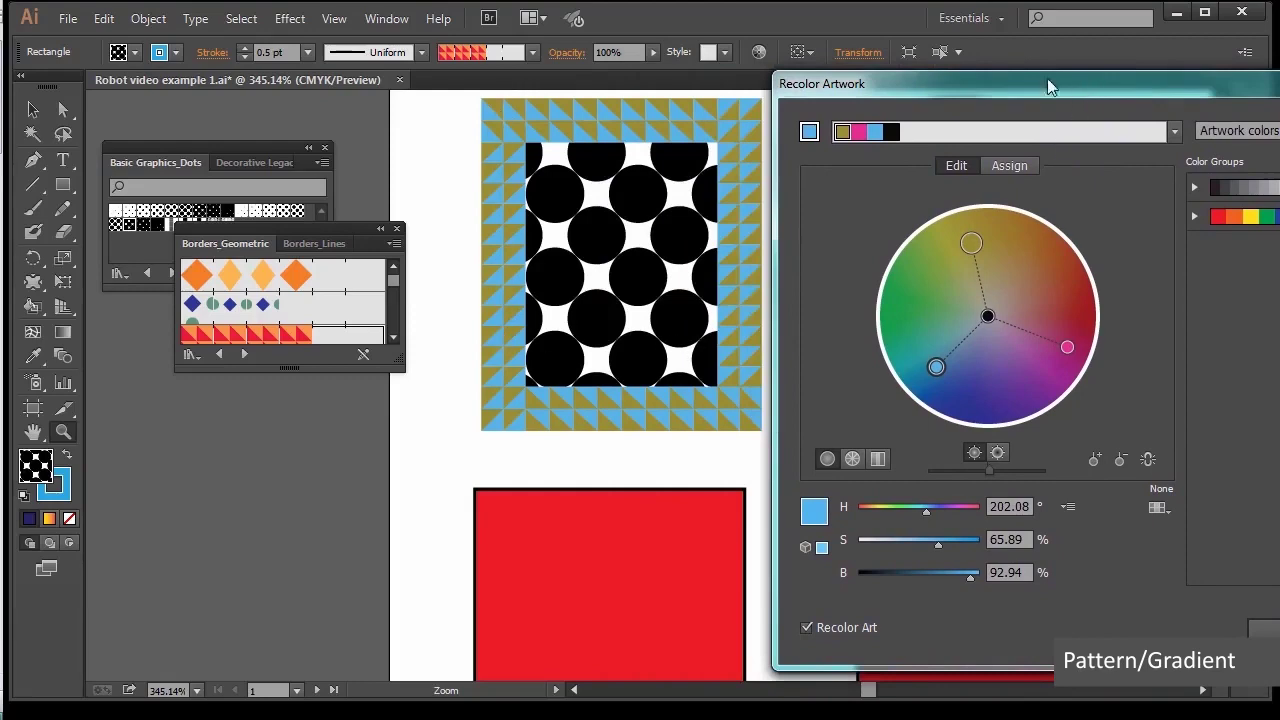
drag(1047, 80, 681, 80)
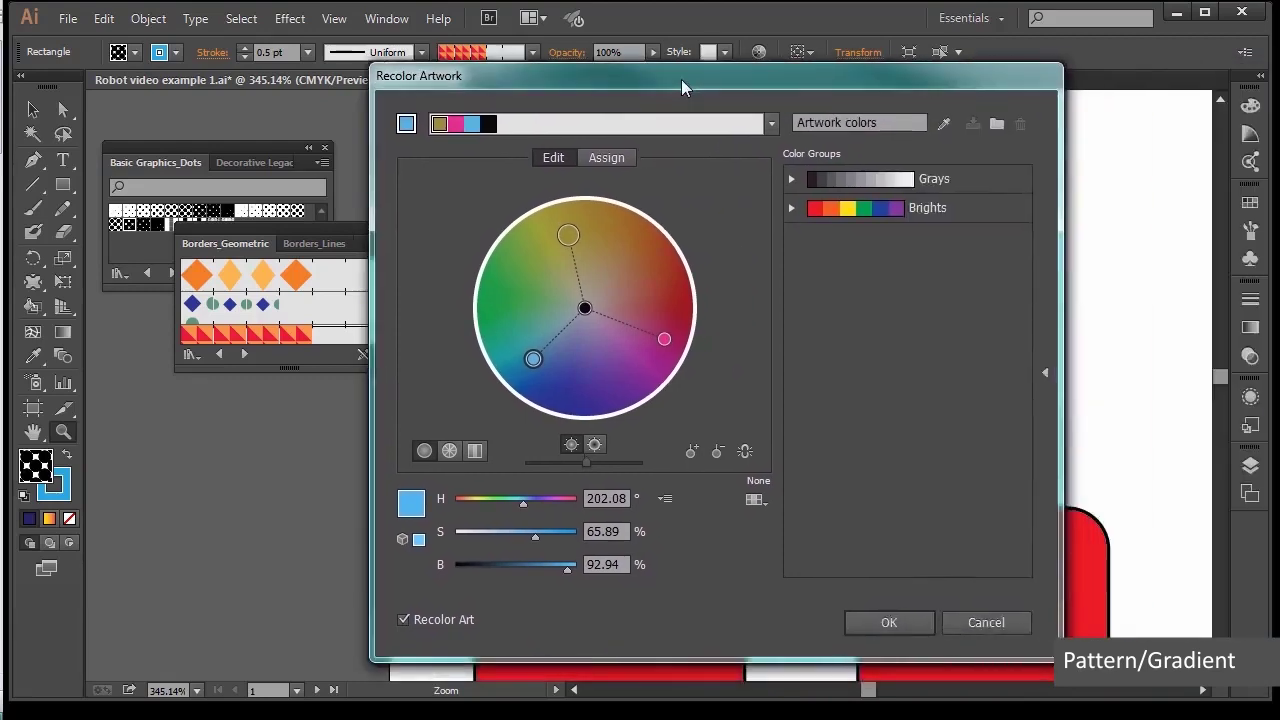
click(890, 623)
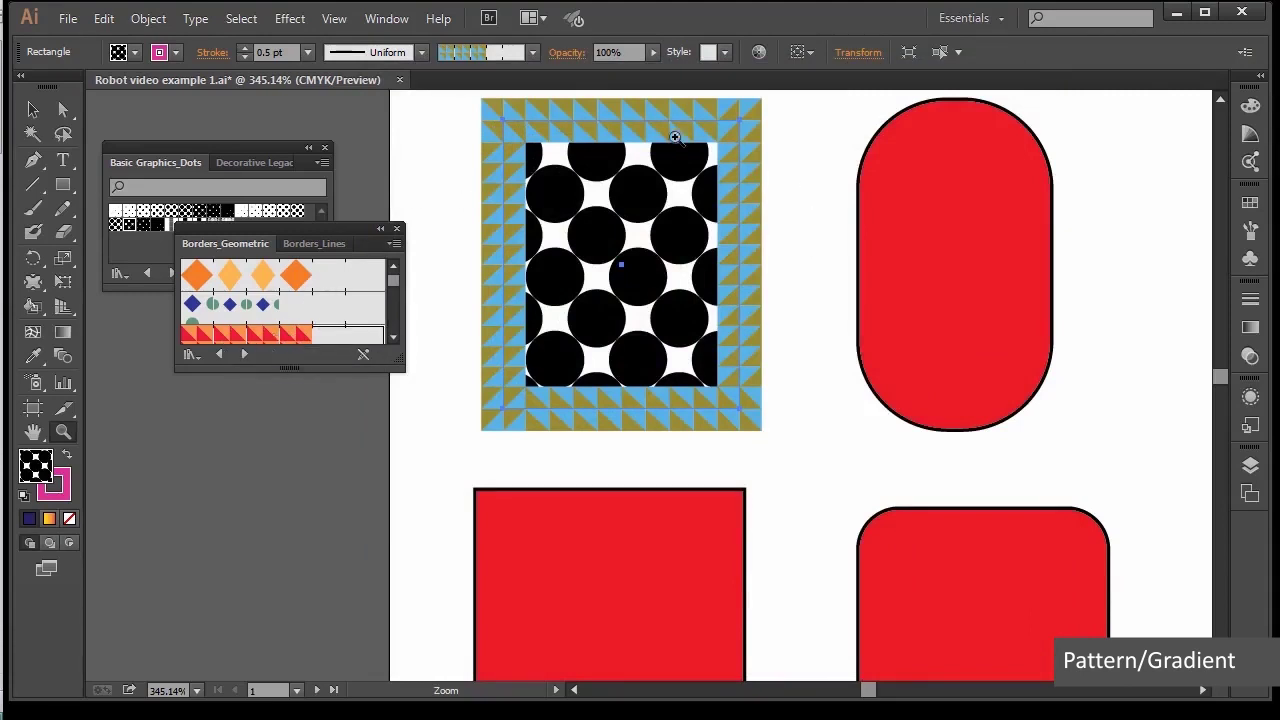
Try deleting the upper-left corner anchor point of the red square below the patterned rectangle, and undo the deletion.
drag(347, 227, 340, 136)
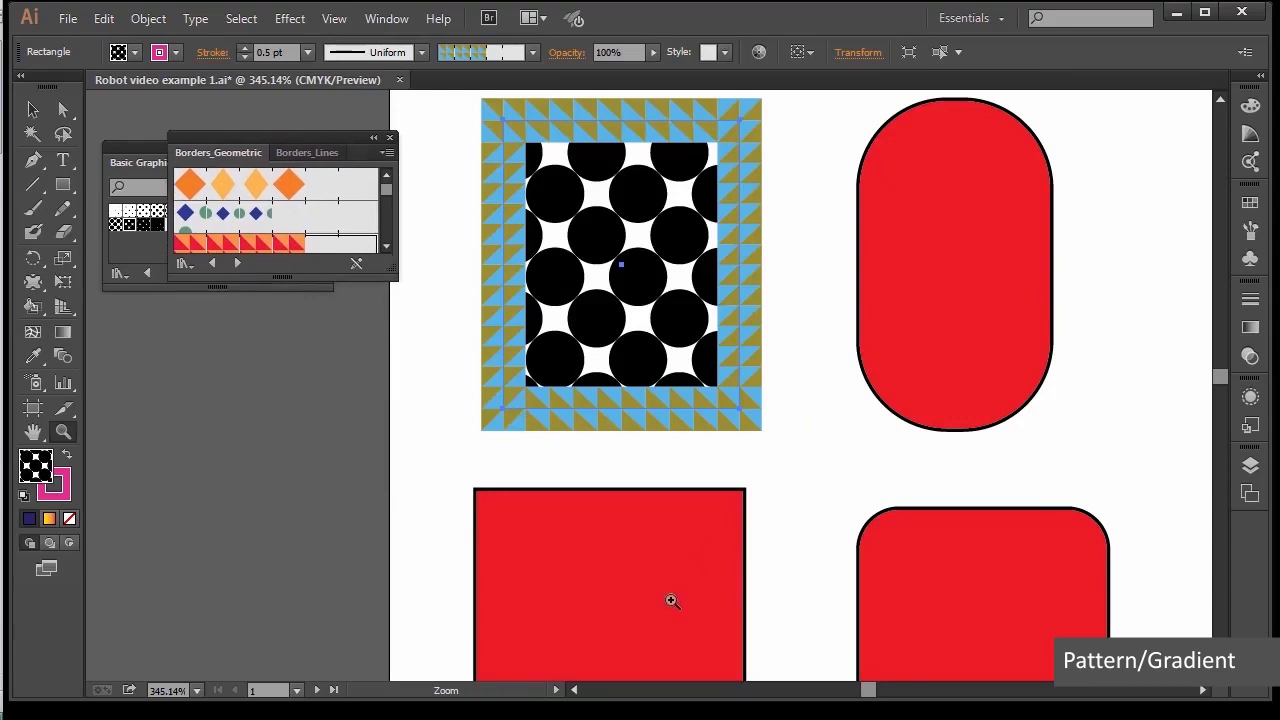
drag(640, 586, 633, 453)
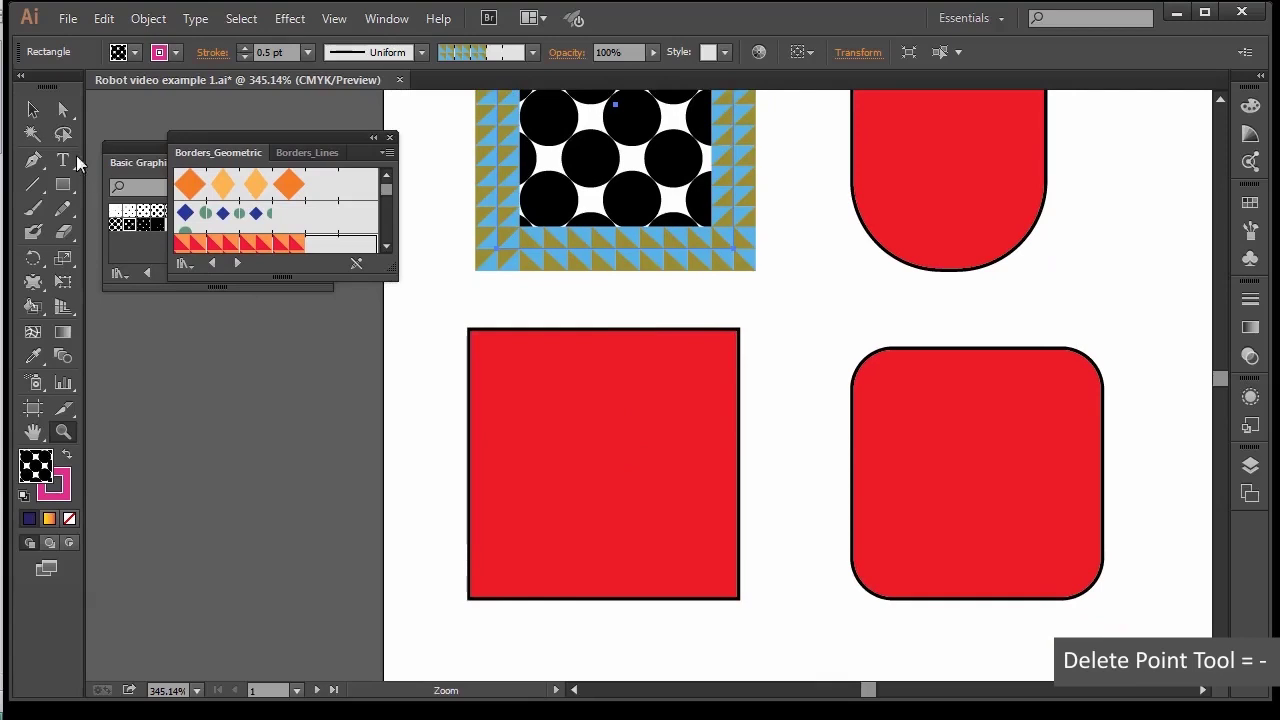
click(62, 109)
click(590, 442)
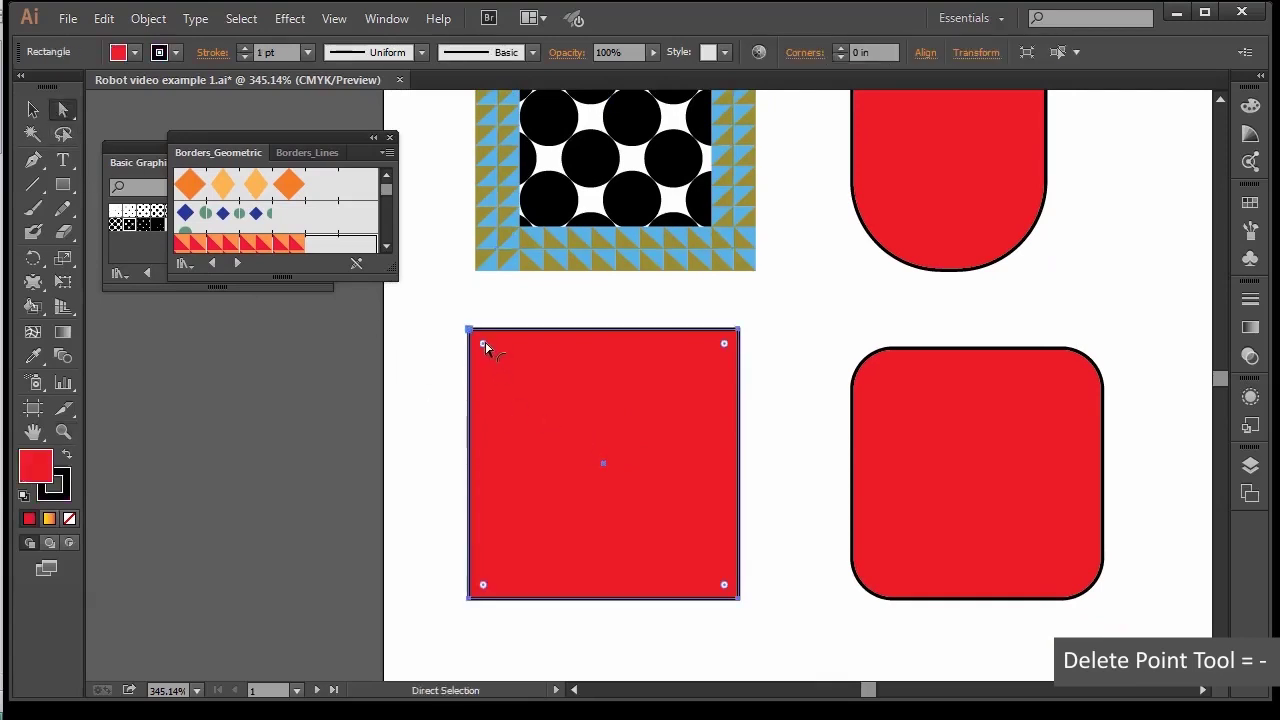
drag(483, 346, 460, 314)
click(459, 337)
click(469, 330)
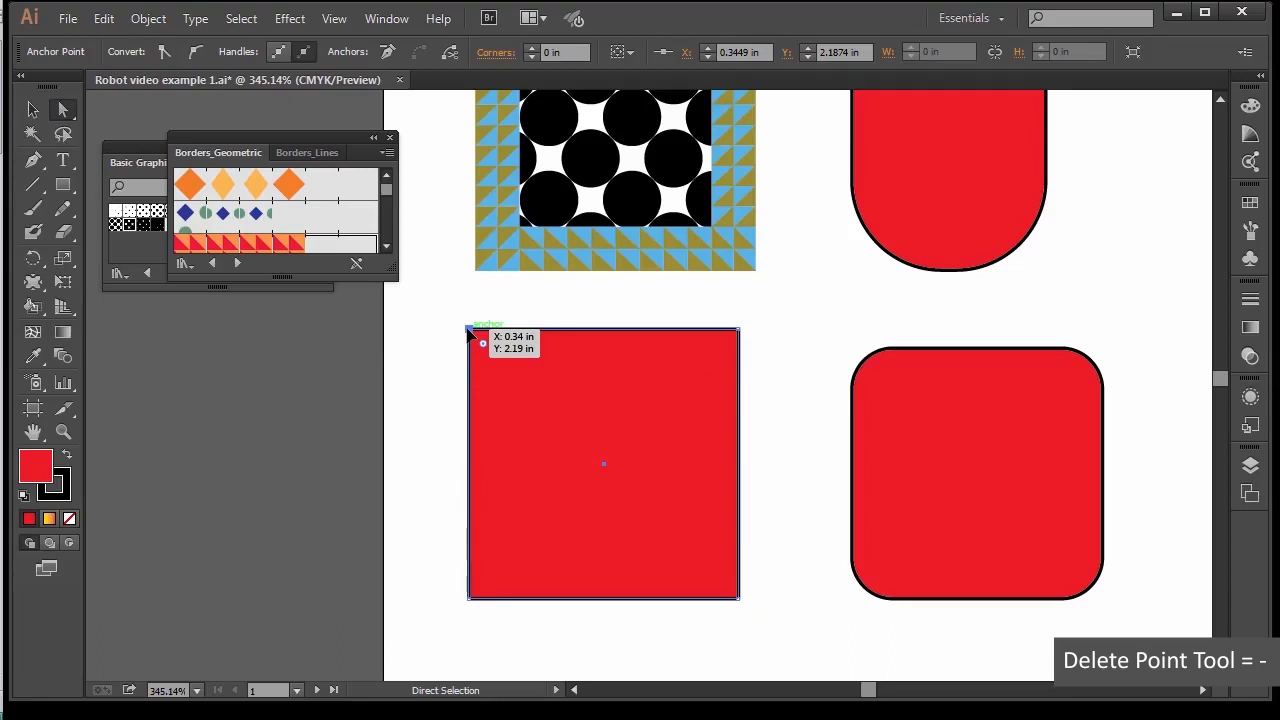
key(Delete)
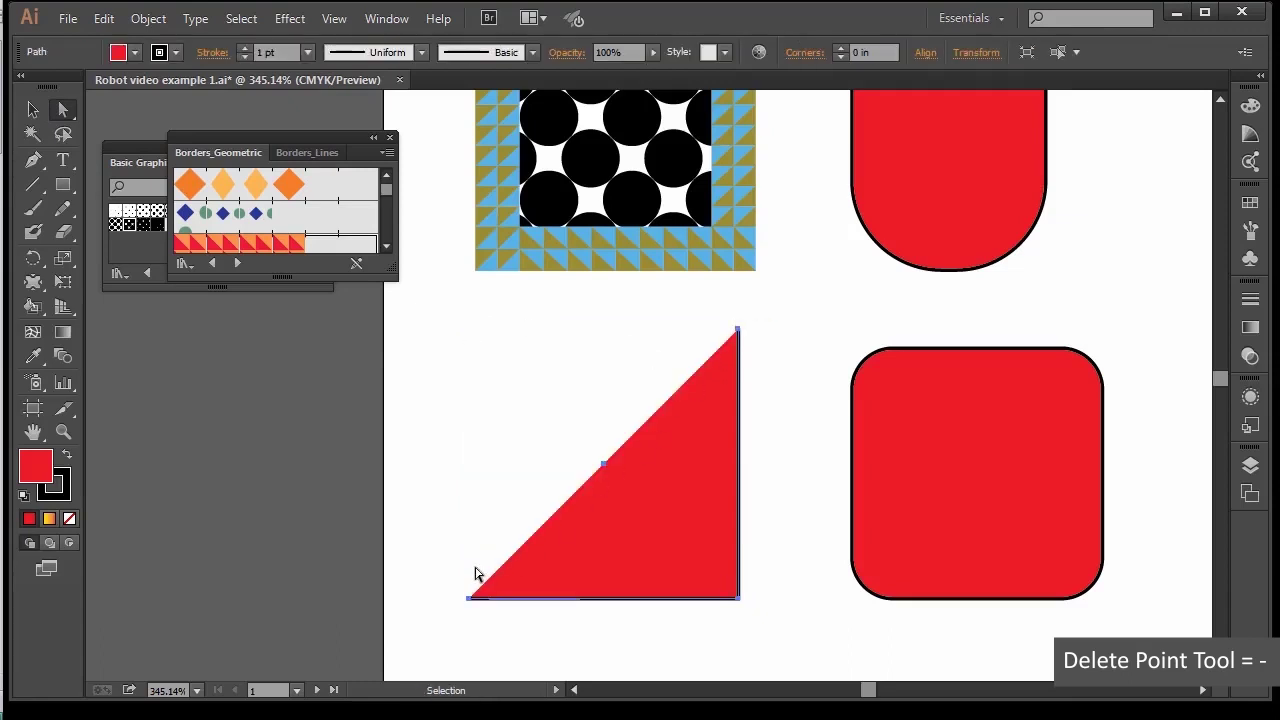
key(ctrl+z)
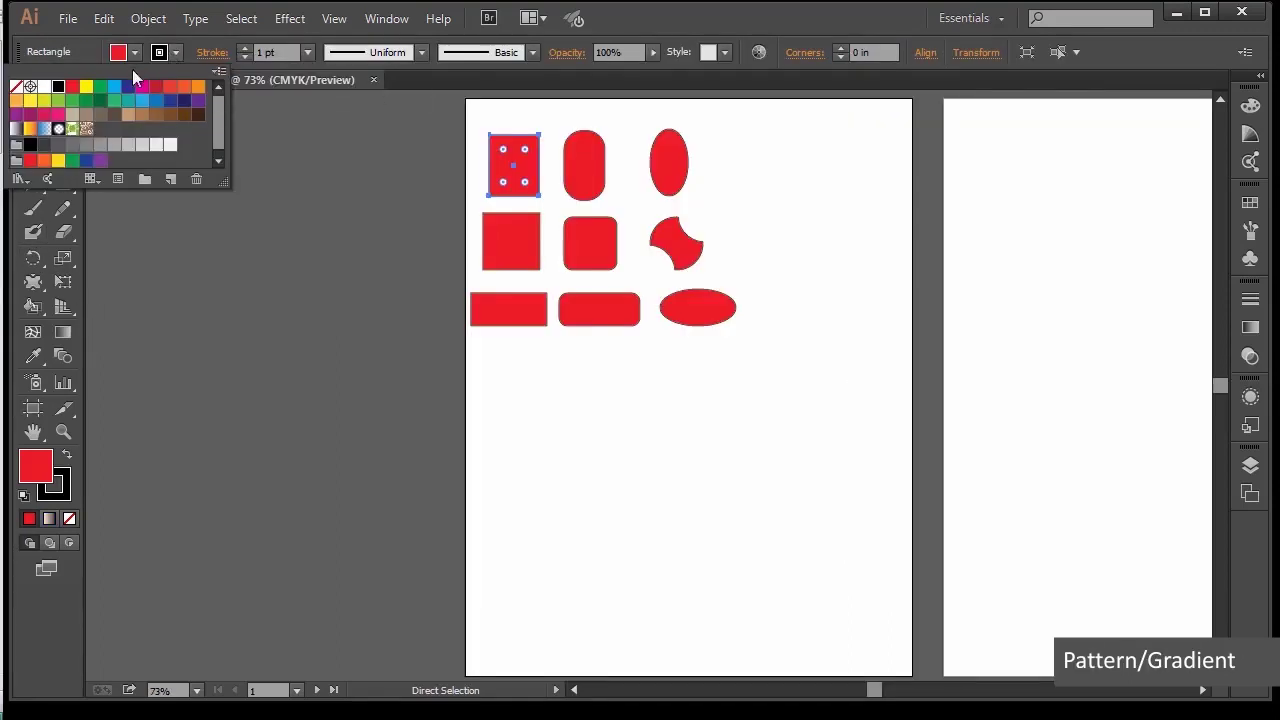
Set the upper rectangle's stroke to dark blue and change it to the light blue swatch.
click(125, 91)
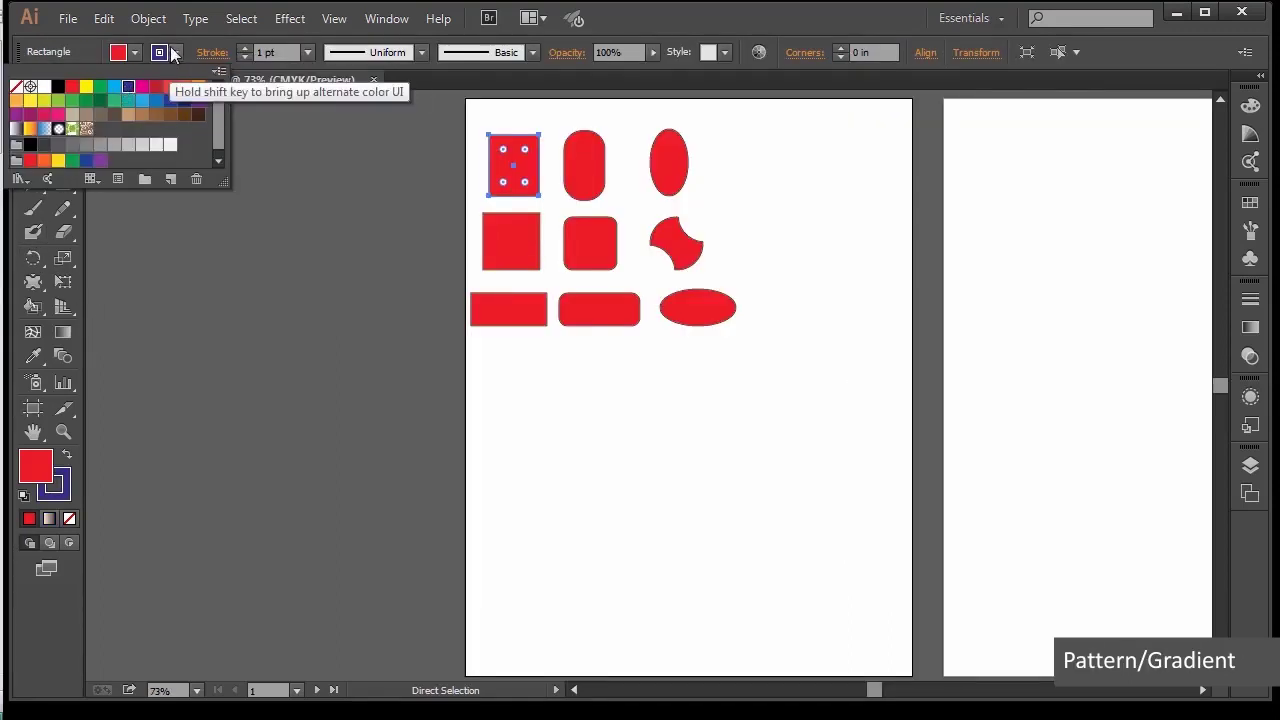
click(174, 56)
click(175, 55)
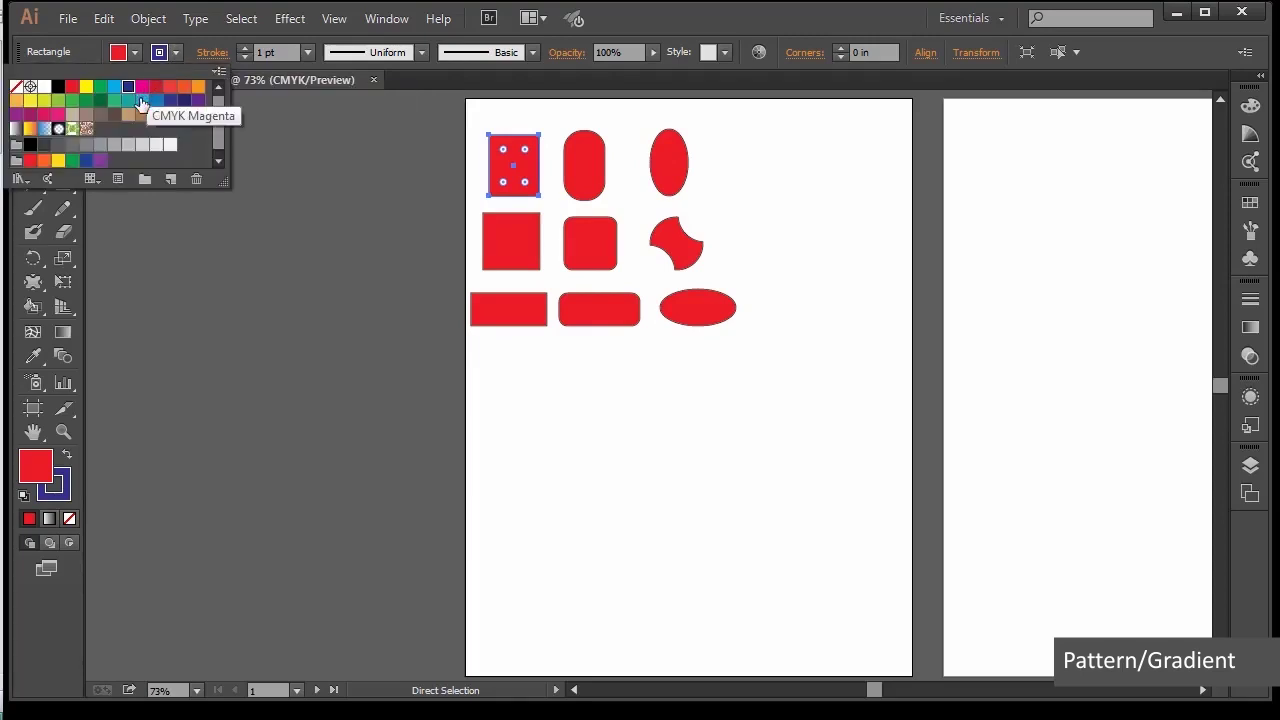
click(141, 101)
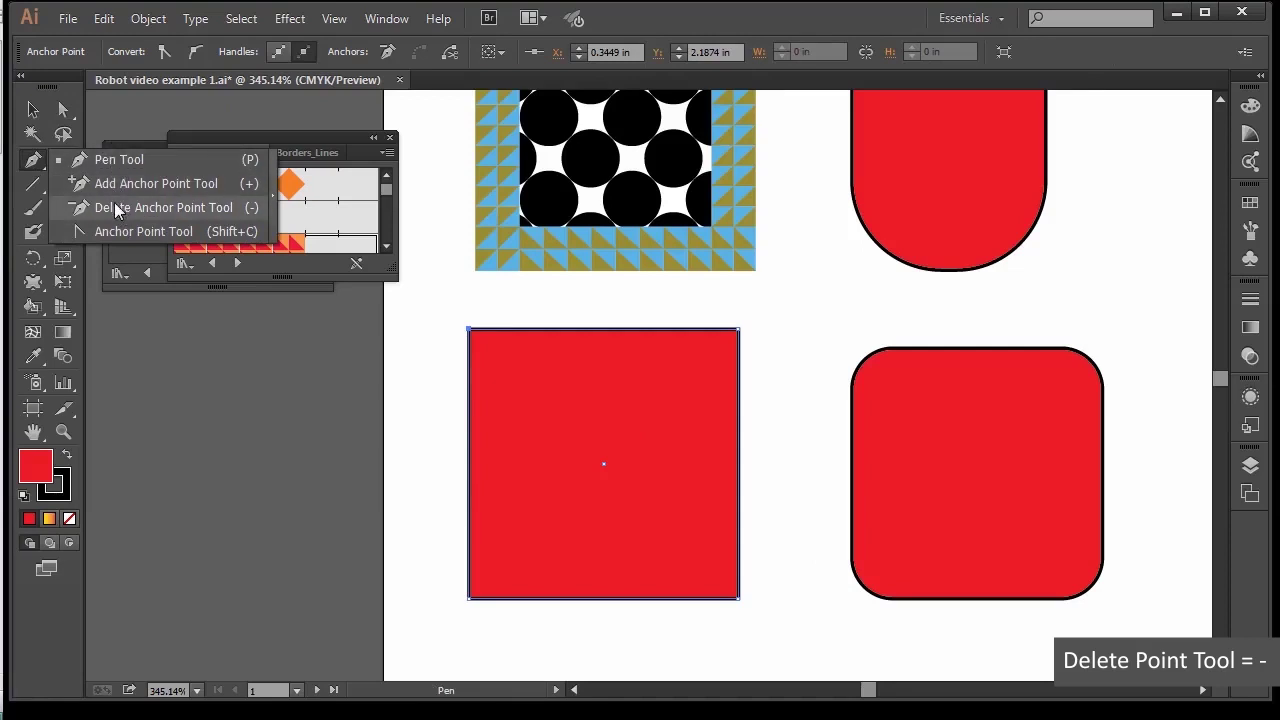
Delete the red square's upper-left corner anchor point with the Delete Anchor Point tool.
click(120, 209)
click(470, 330)
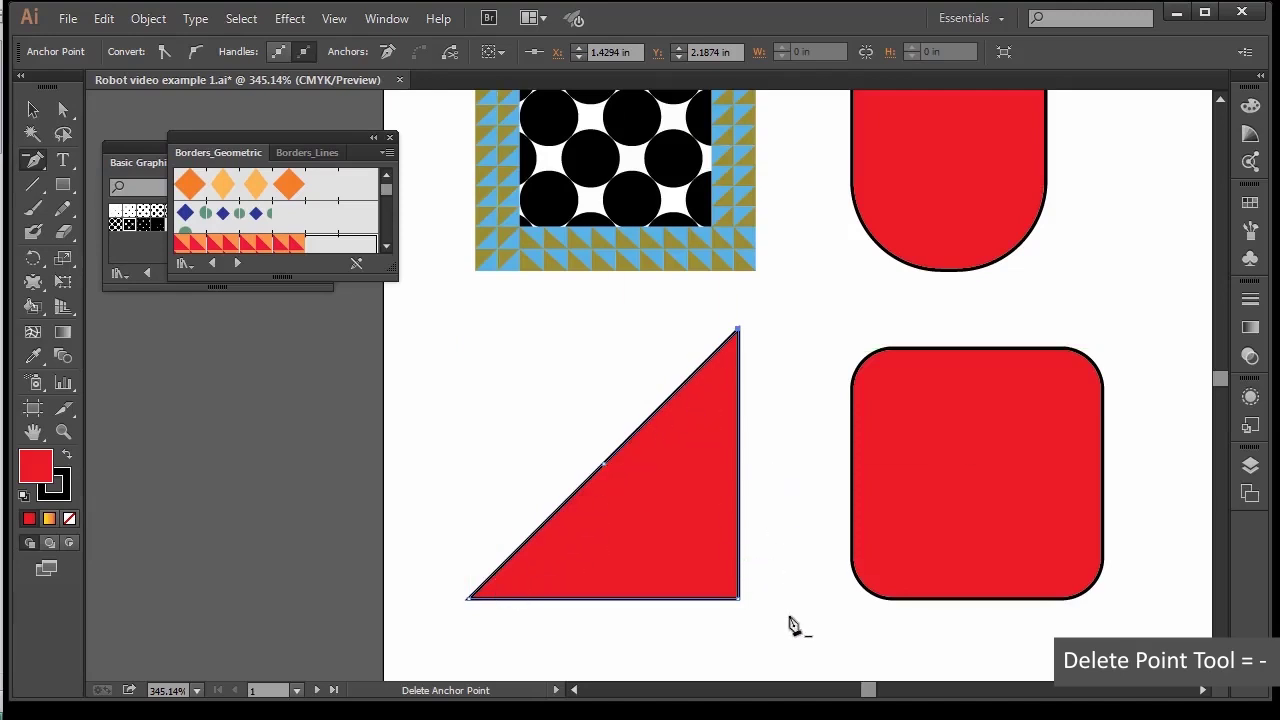
Select the rounded square and delete the upper anchor point of its upper-left corner and both anchor points of its upper-right corner.
key(v)
drag(826, 328, 1141, 632)
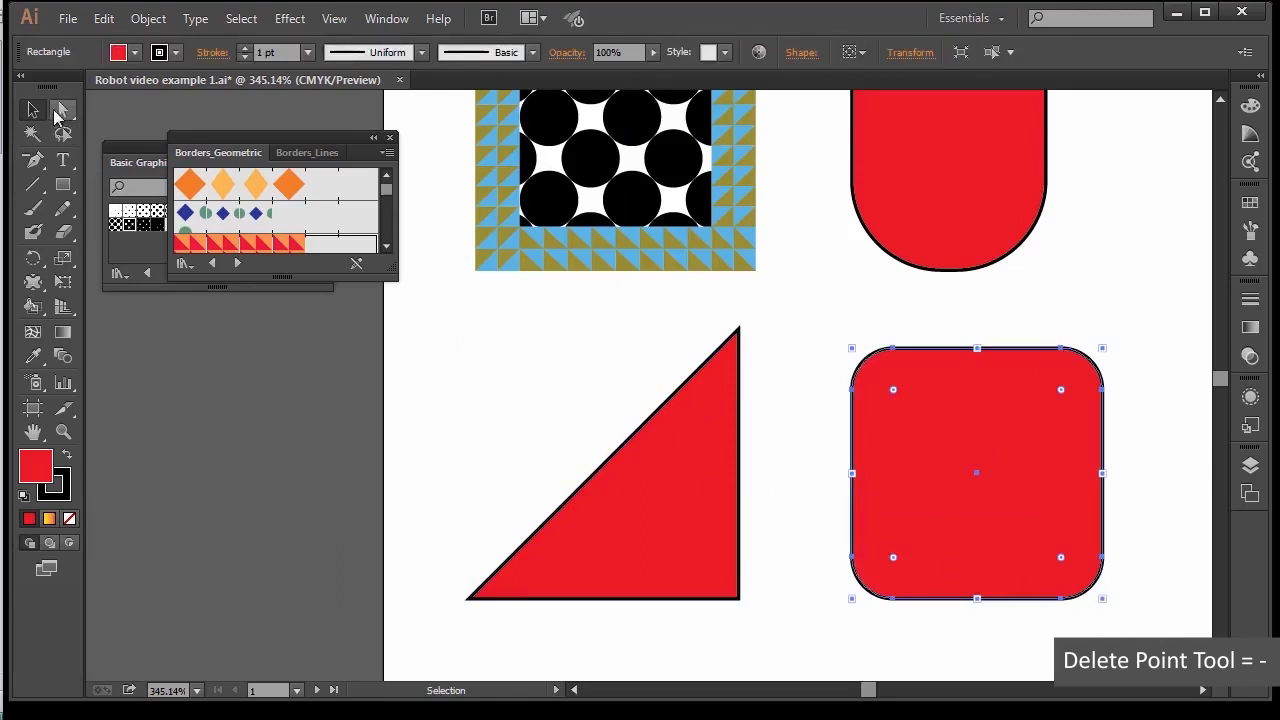
click(33, 163)
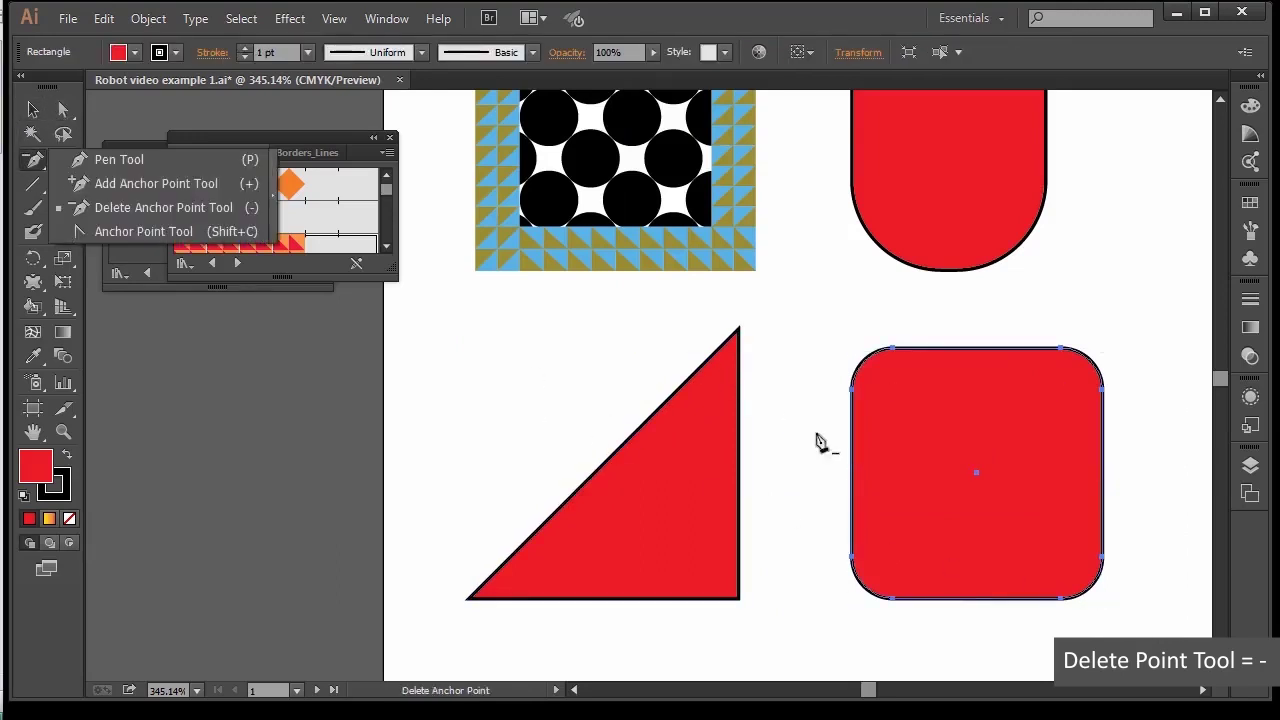
click(893, 350)
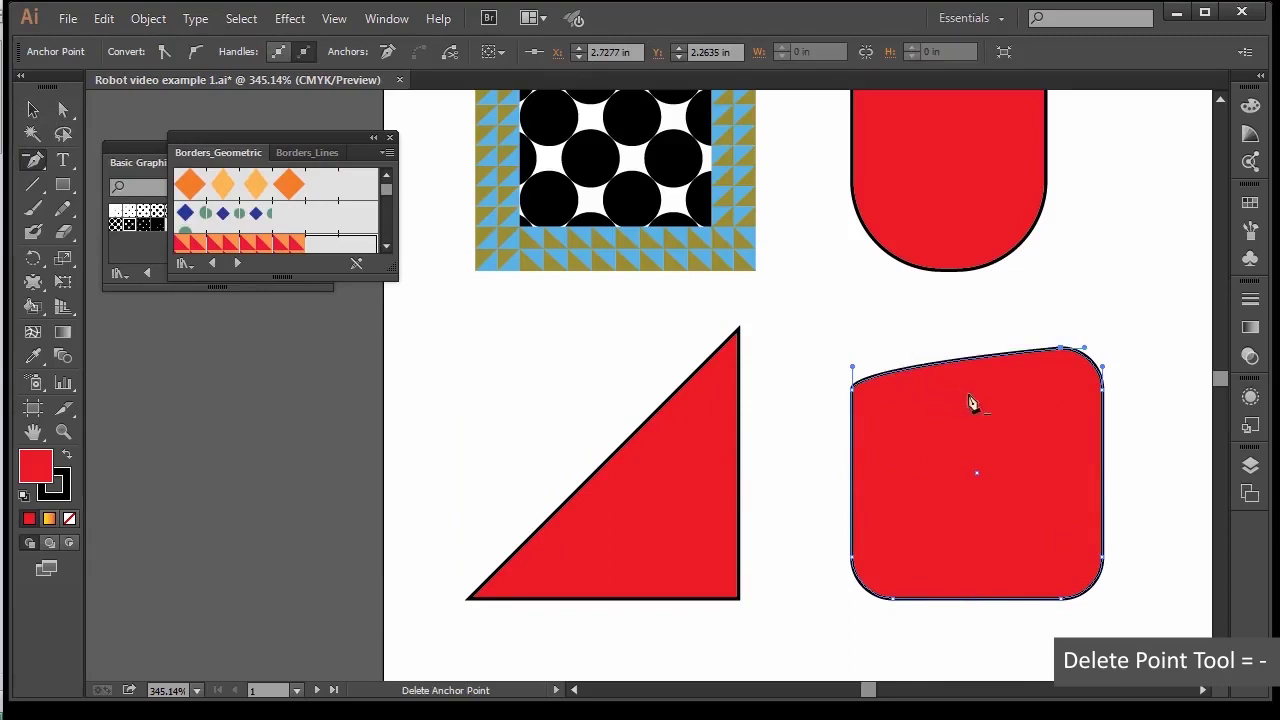
click(1102, 389)
click(1064, 350)
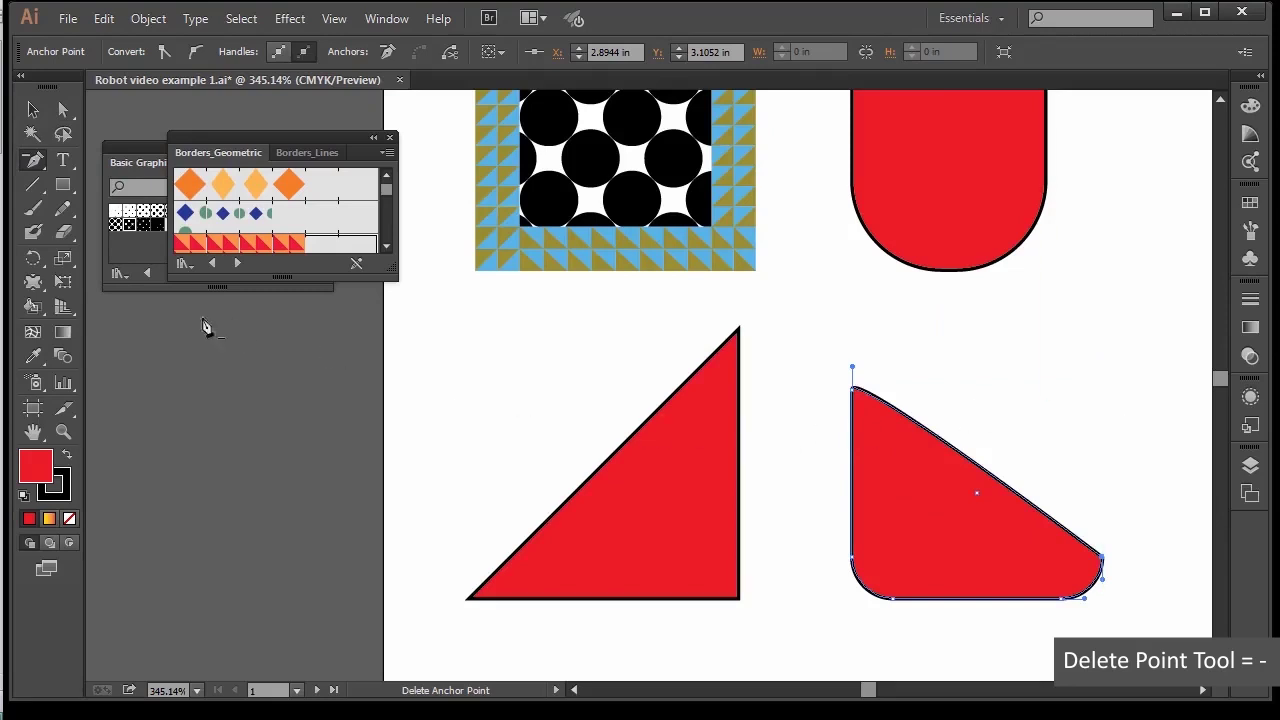
Add an anchor point on the red triangle's slanted edge and move it up and left to about X 0.06 in, Y 2.22 in.
click(33, 160)
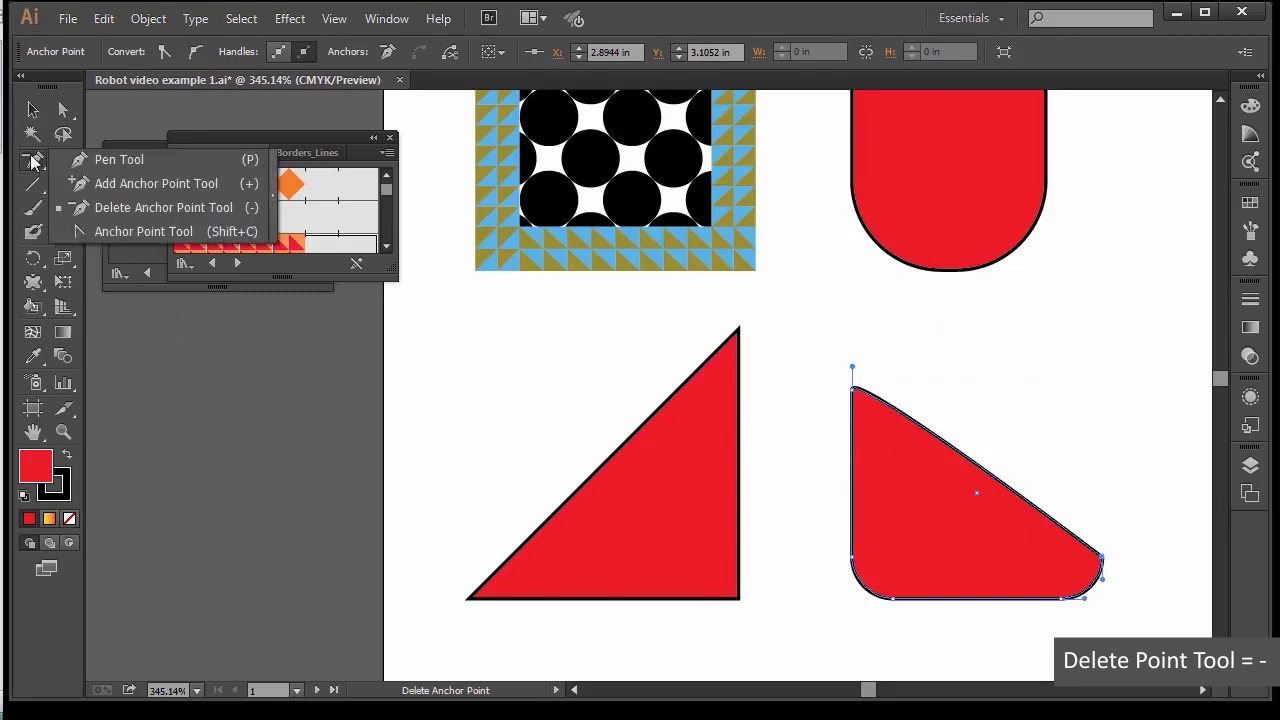
click(100, 186)
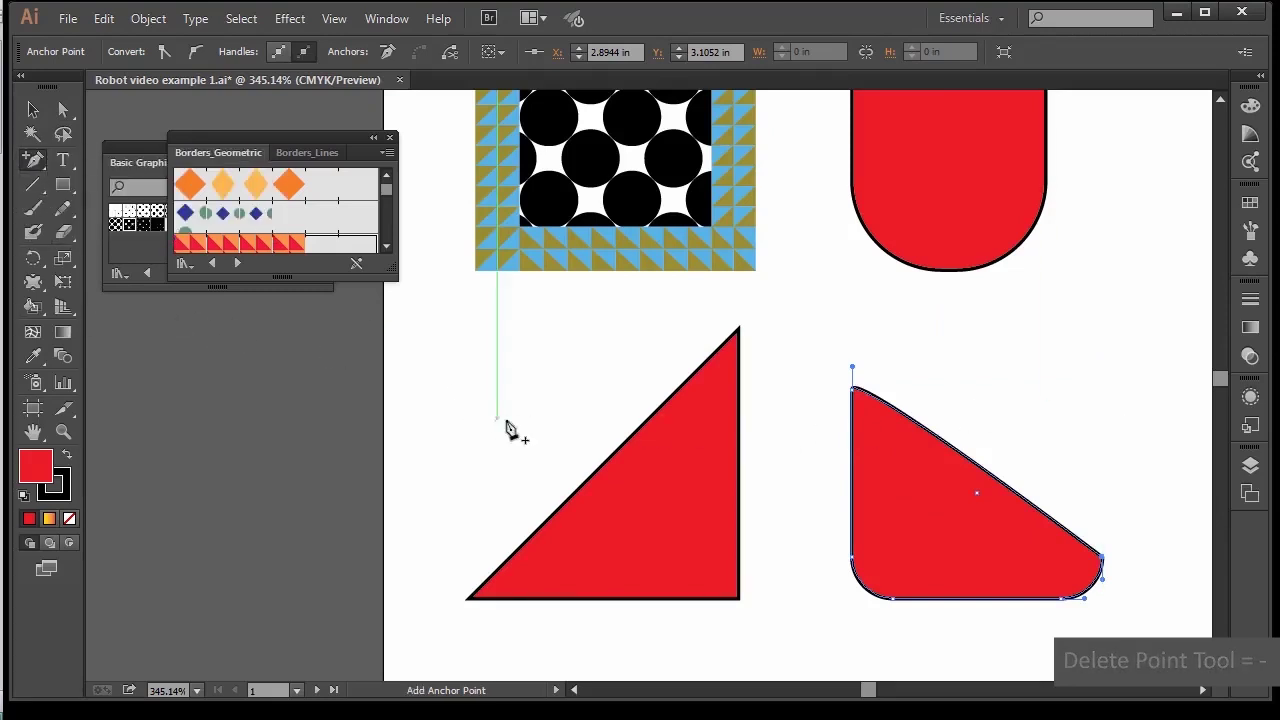
click(650, 422)
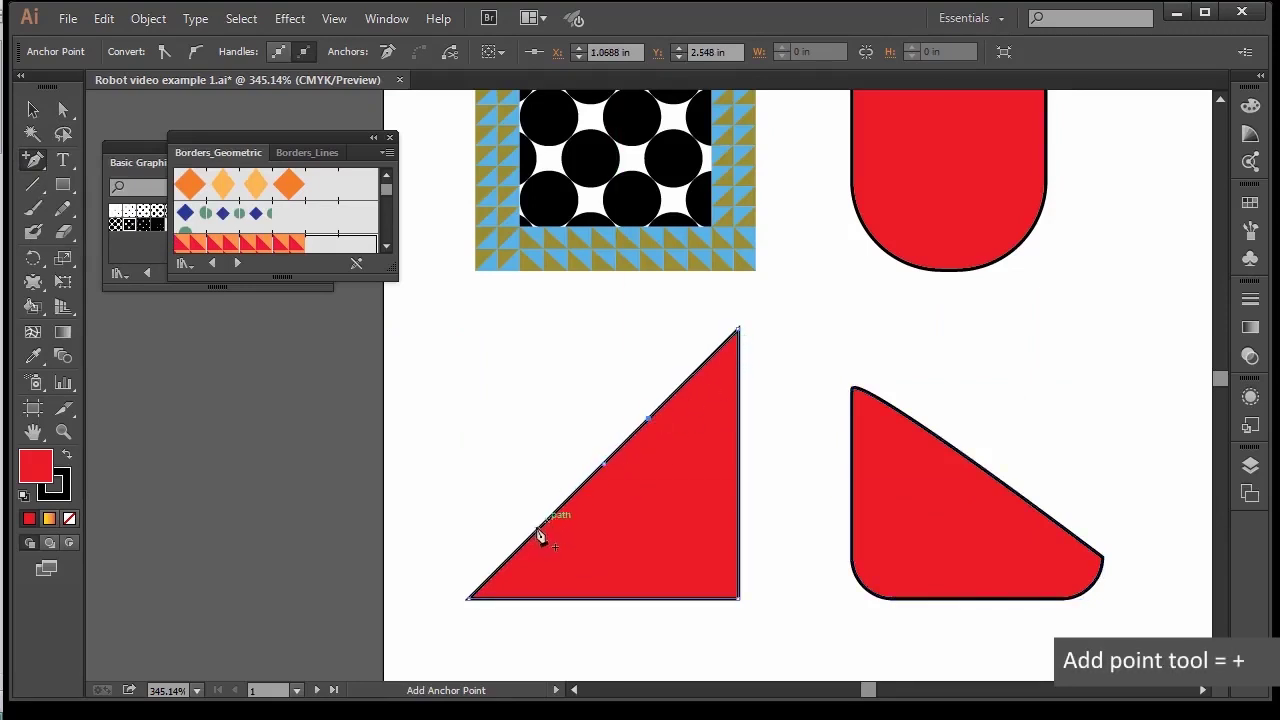
click(63, 112)
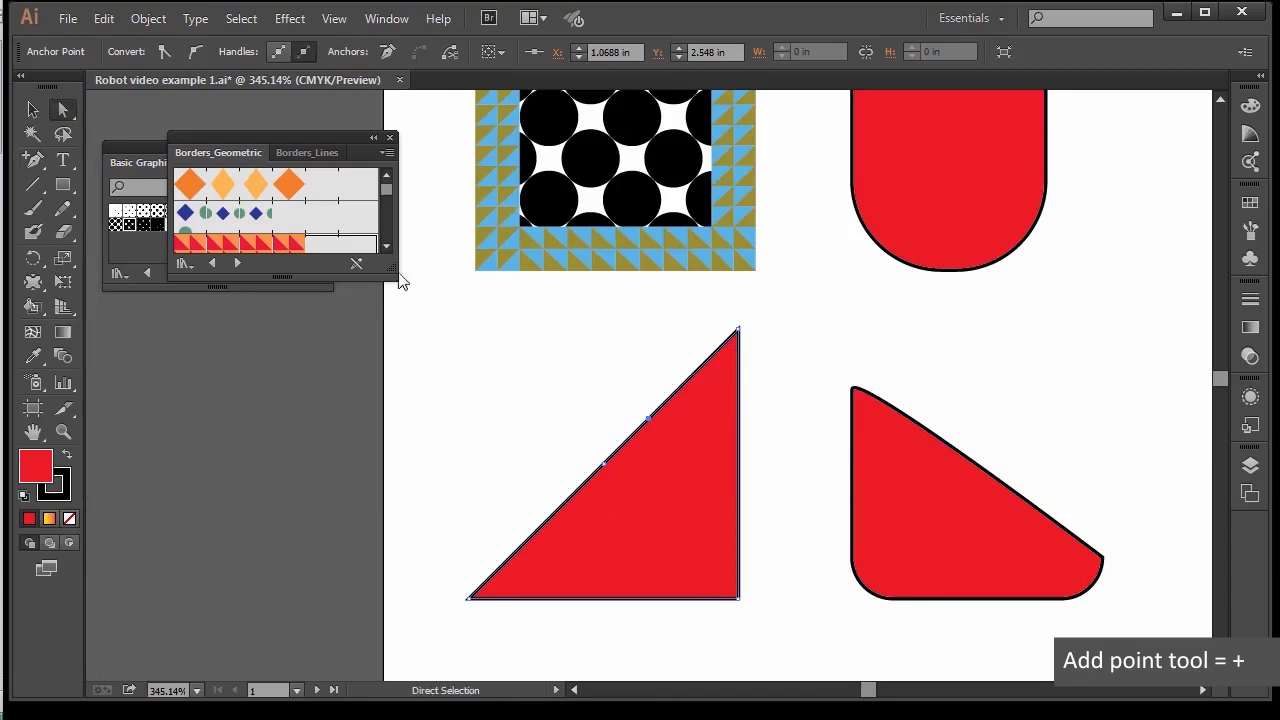
click(650, 420)
drag(627, 413, 399, 338)
Select the whole four-sided red shape and move it slightly up and to the right.
click(33, 109)
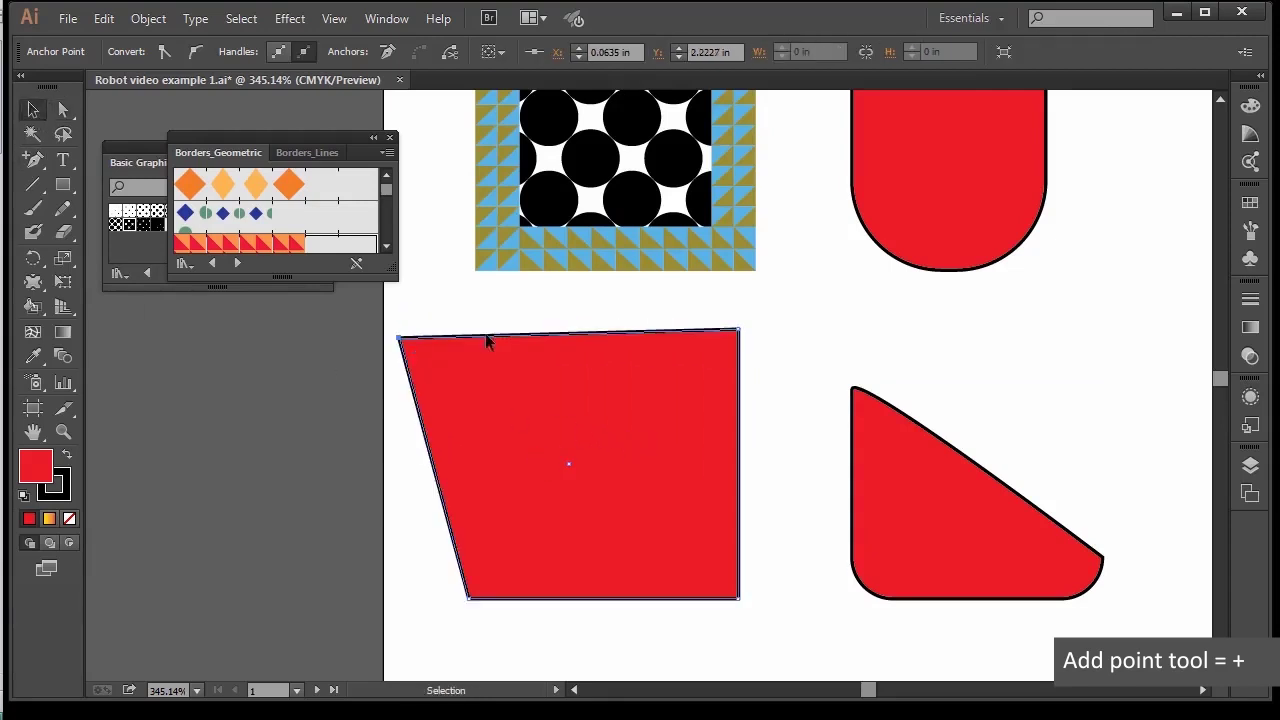
click(667, 456)
drag(667, 455, 683, 443)
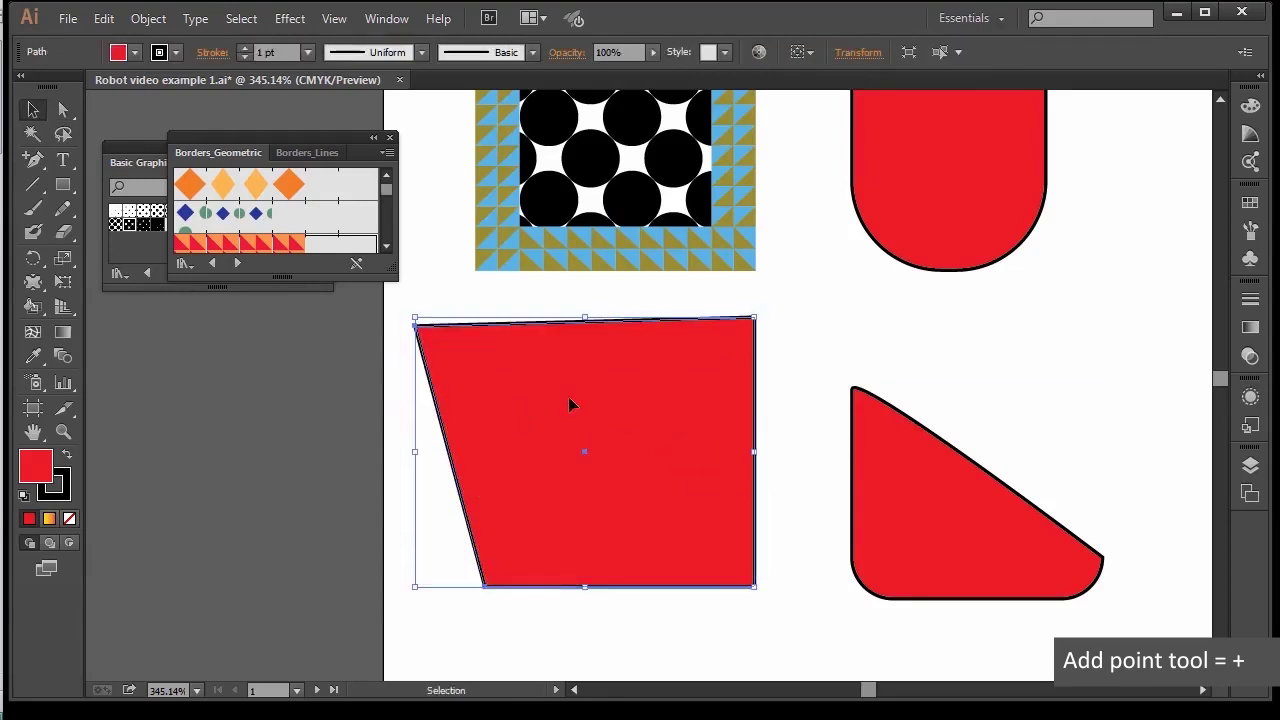
Pull the four-sided shape's lower-right corner slightly outward and round that corner to about 0.26 in.
click(66, 112)
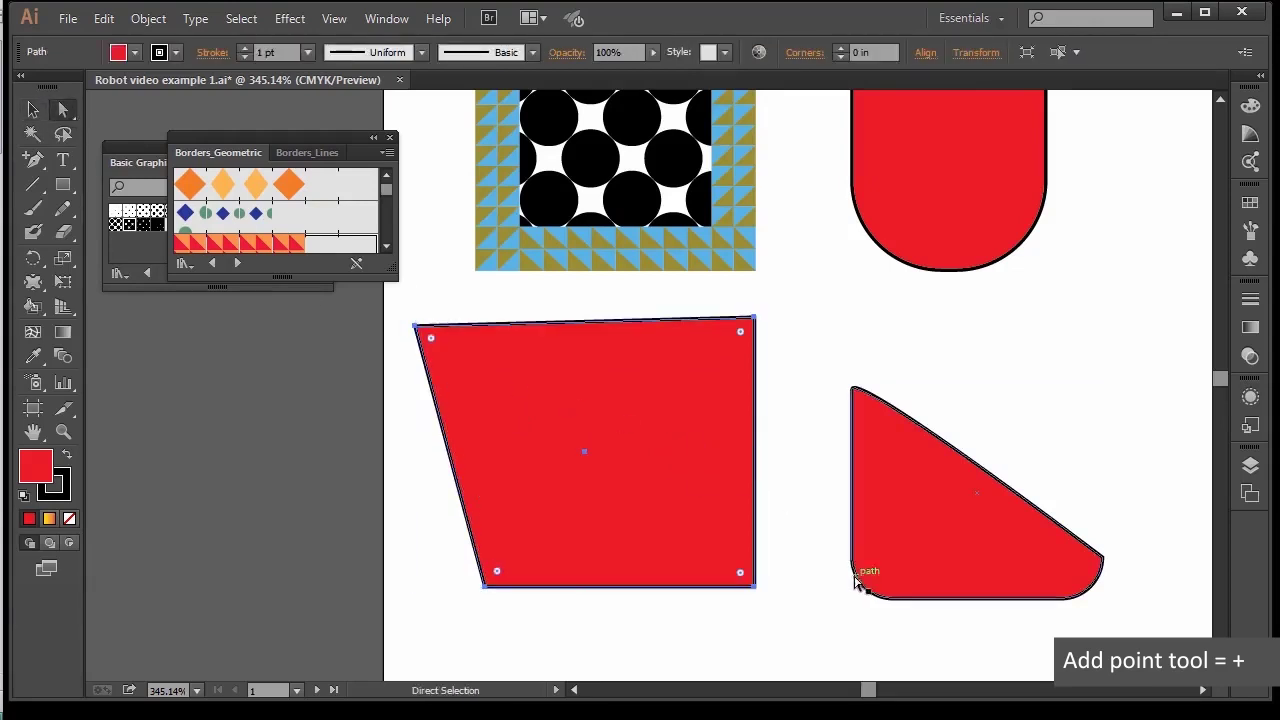
click(820, 585)
drag(755, 587, 764, 599)
drag(808, 638, 700, 543)
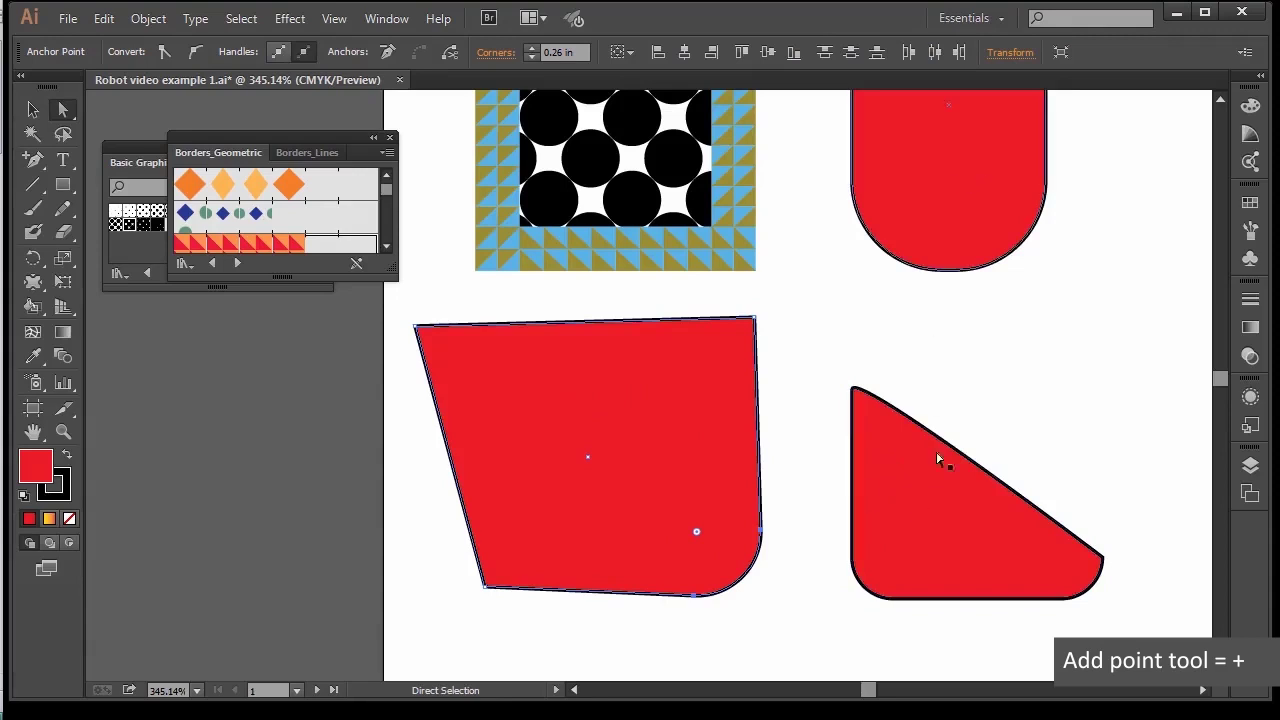
Round all corners of the four-sided shape together, and select only its upper-left corner to reduce that corner's rounding.
click(638, 474)
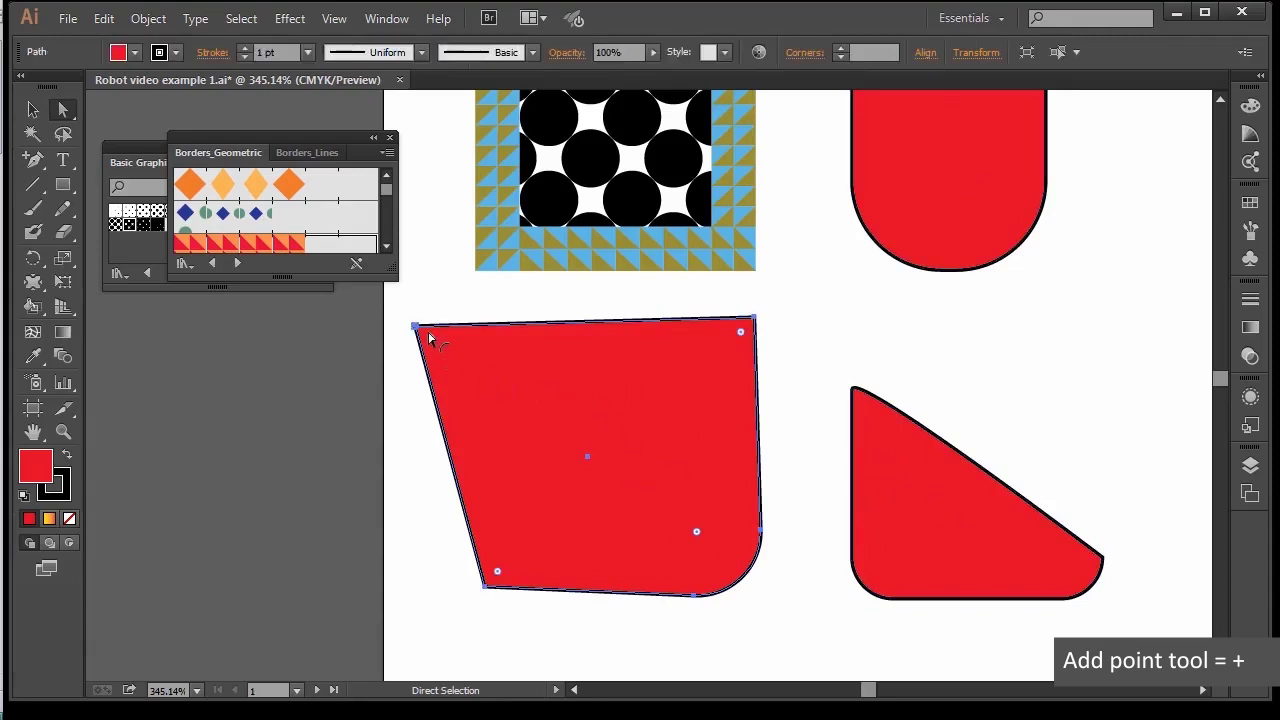
drag(437, 342, 470, 369)
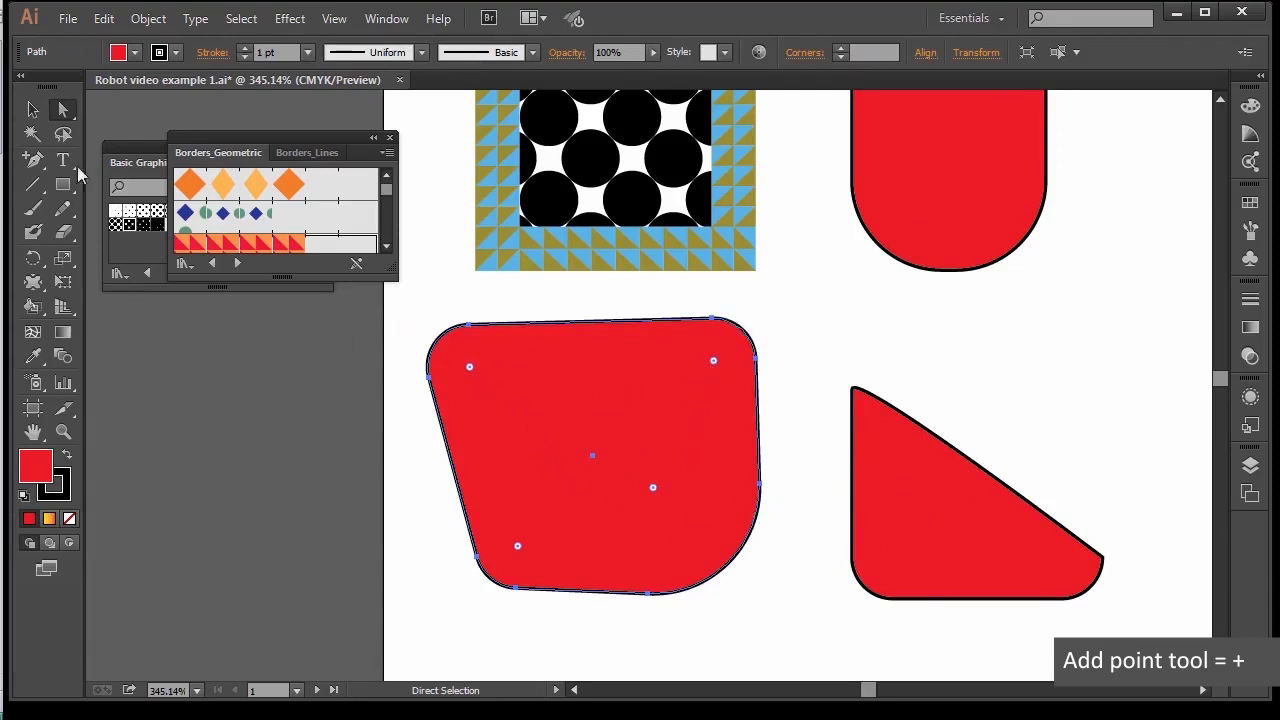
drag(386, 306, 531, 423)
drag(468, 367, 394, 323)
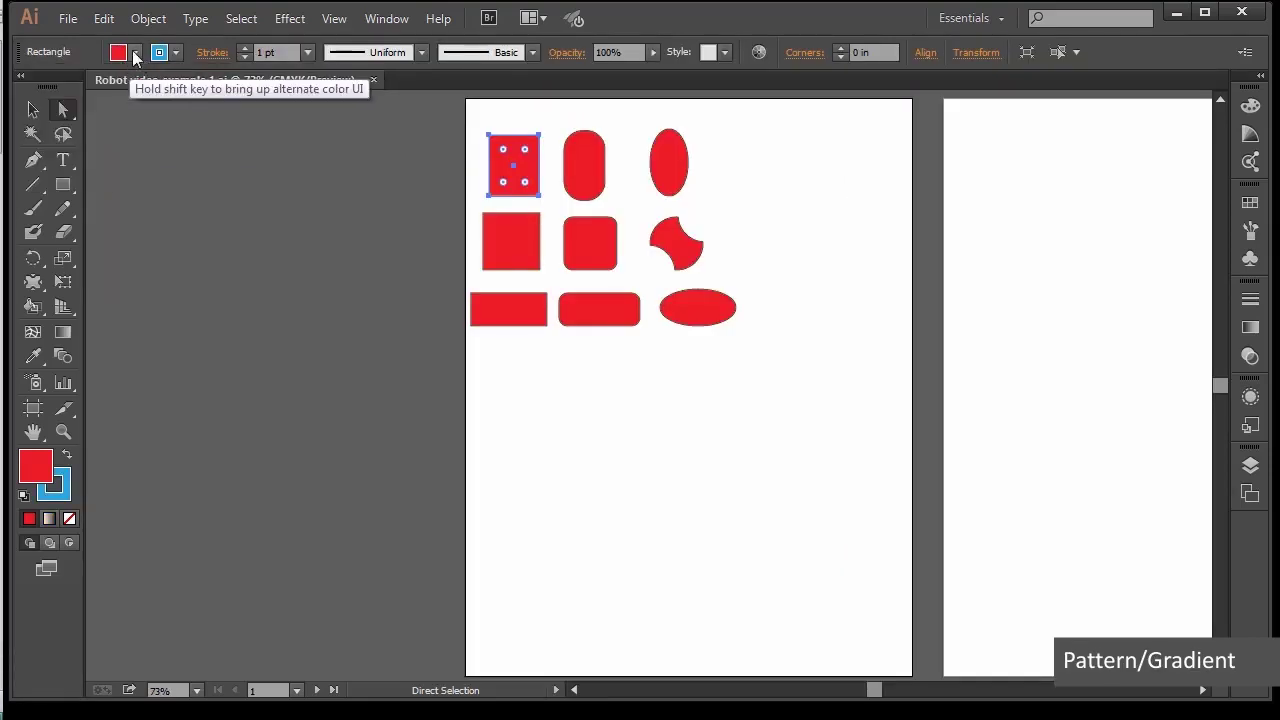
Try solid green swatches and a dark navy swatch as the upper rectangle's fill.
click(133, 52)
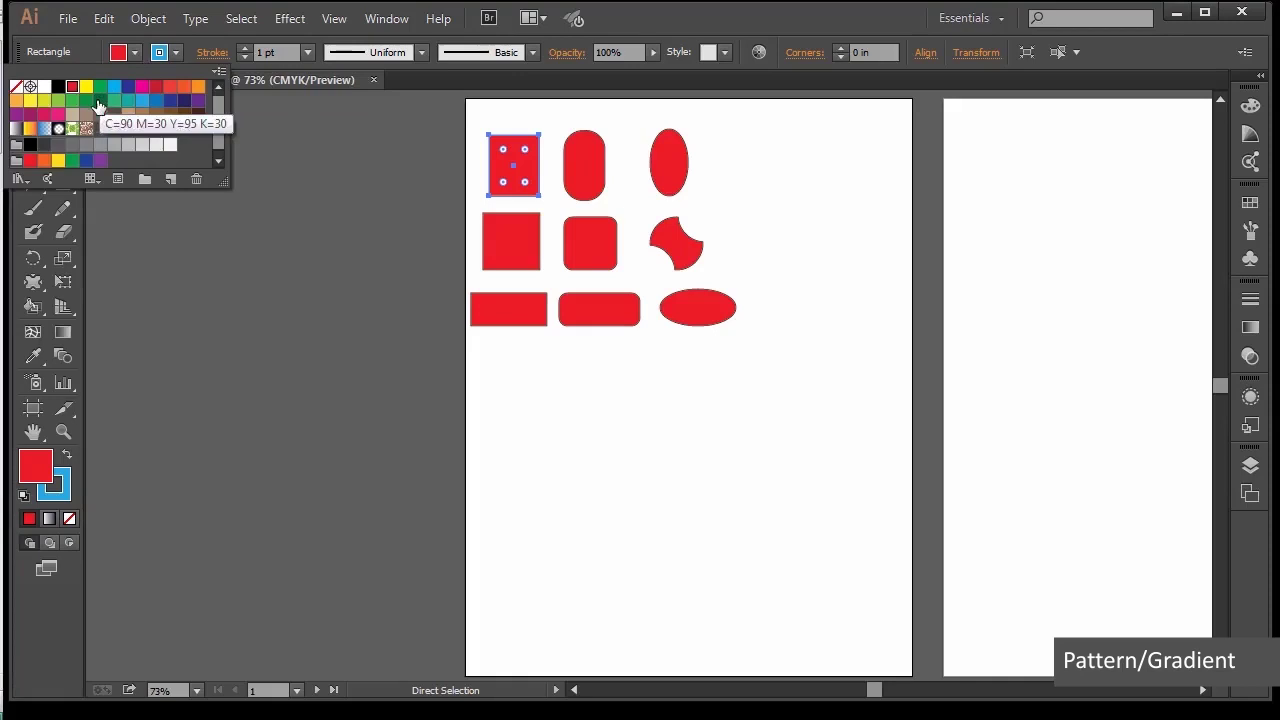
click(97, 105)
click(114, 101)
click(184, 101)
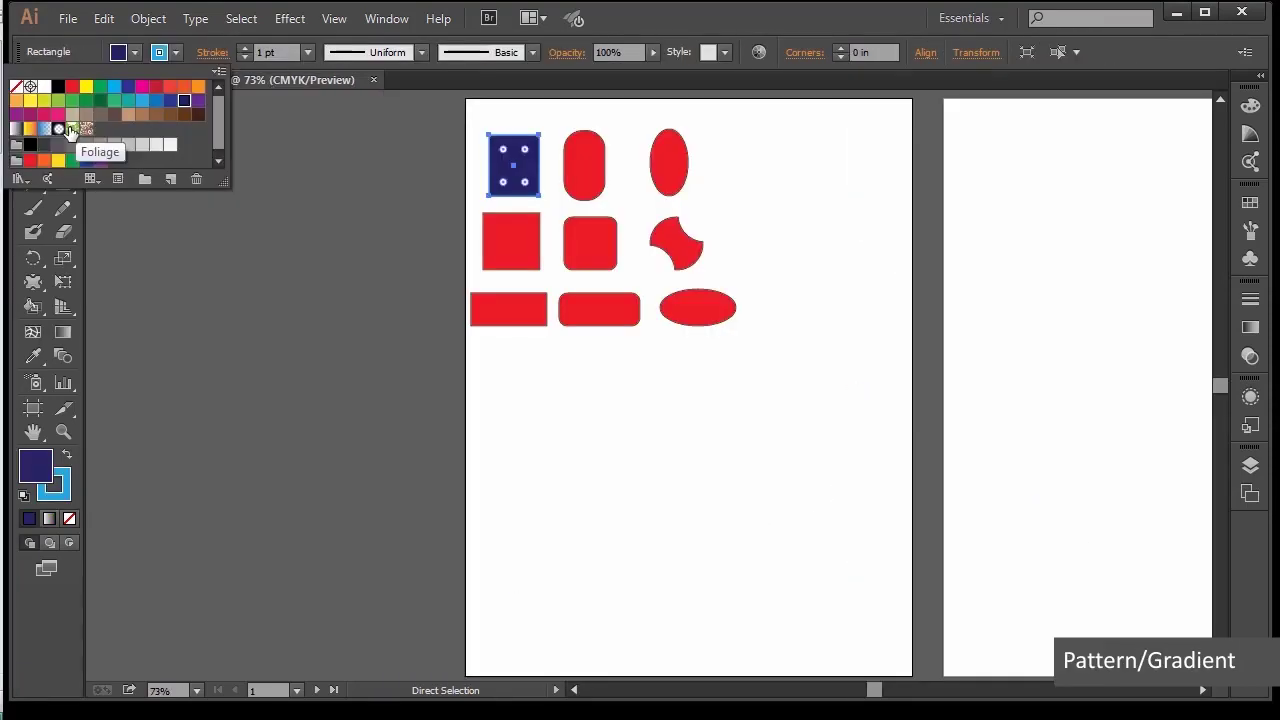
Try the Foliage pattern and the blue gradient on the upper rectangle, and fill it with the yellow-orange gradient.
click(74, 129)
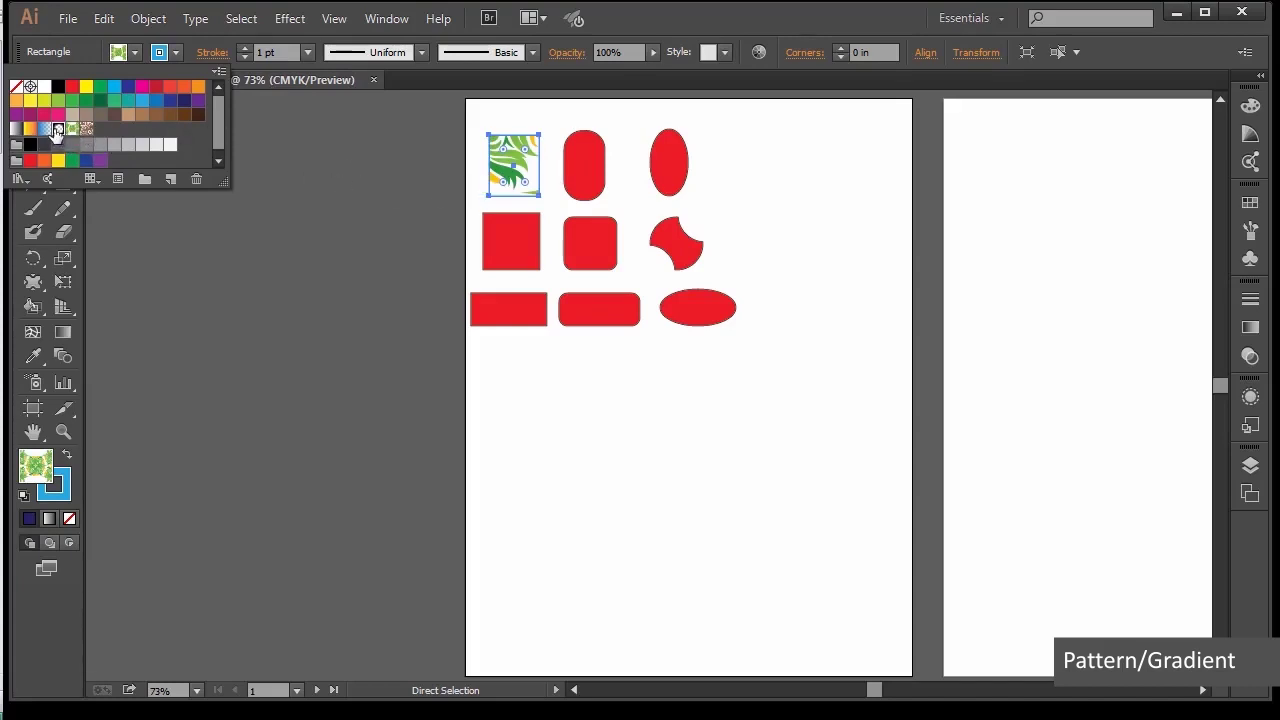
click(58, 129)
click(44, 129)
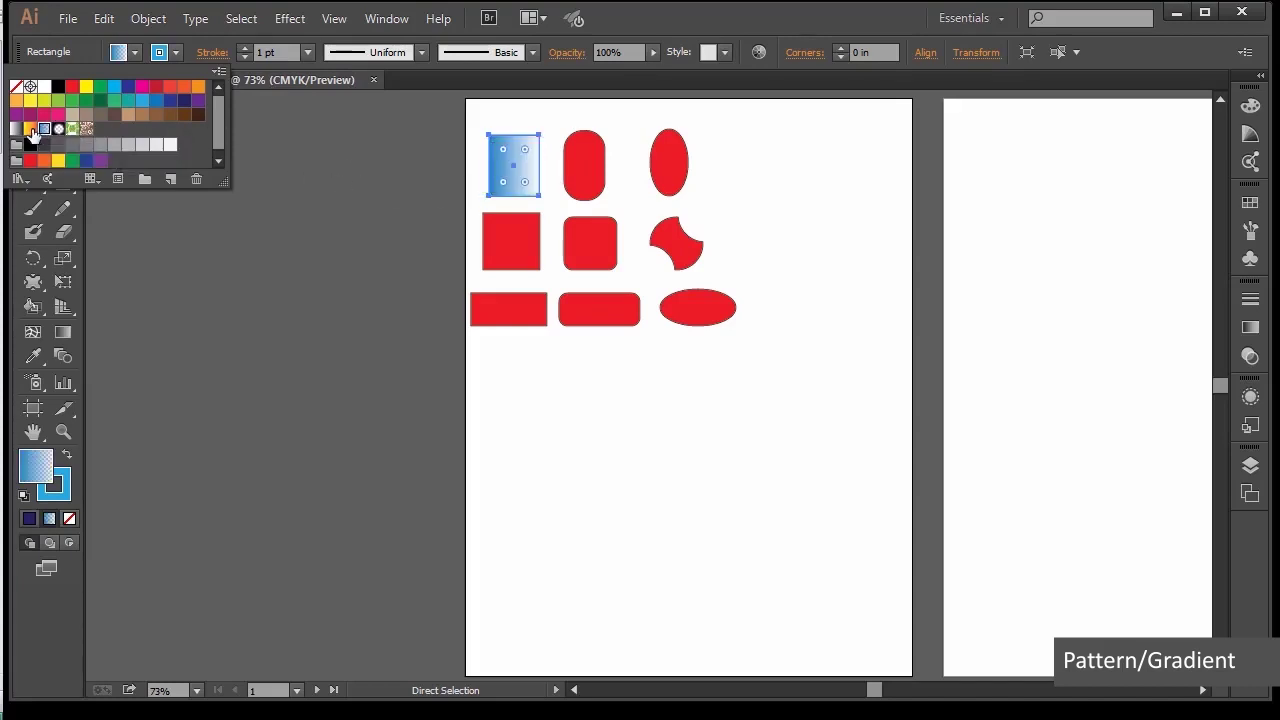
click(30, 130)
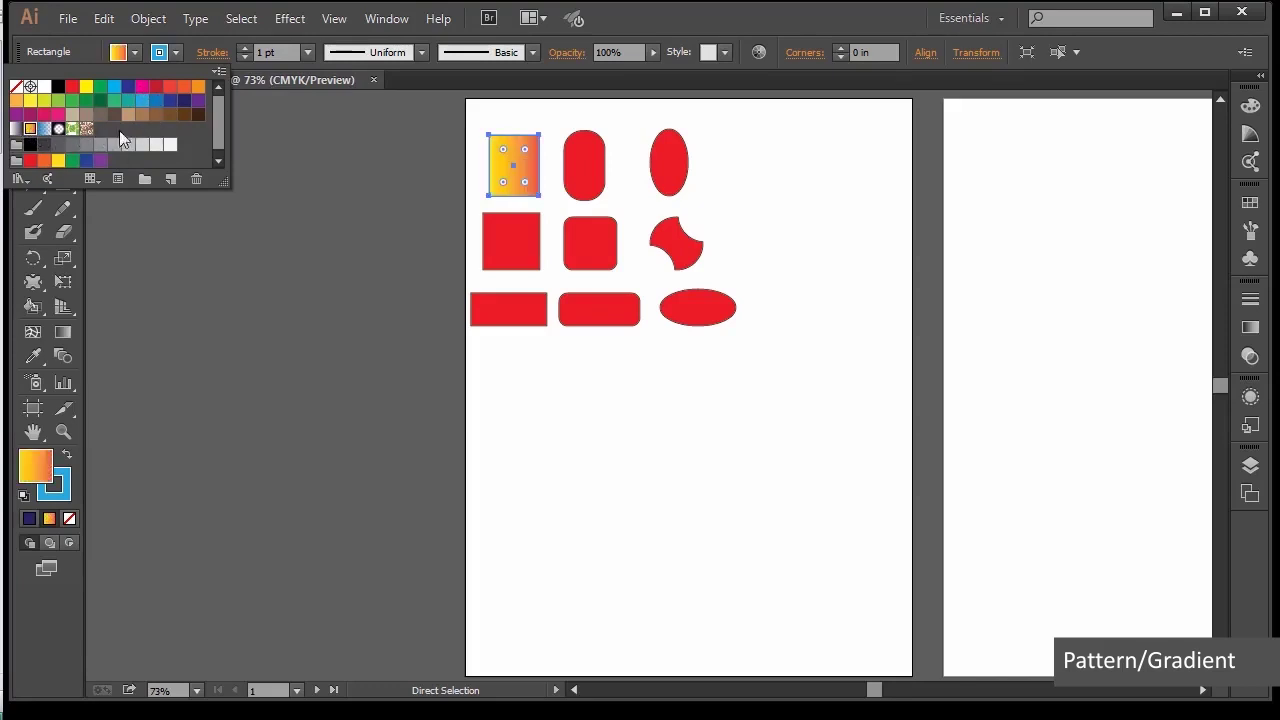
Browse the swatch libraries to the Basic Graphics pattern collections.
click(19, 179)
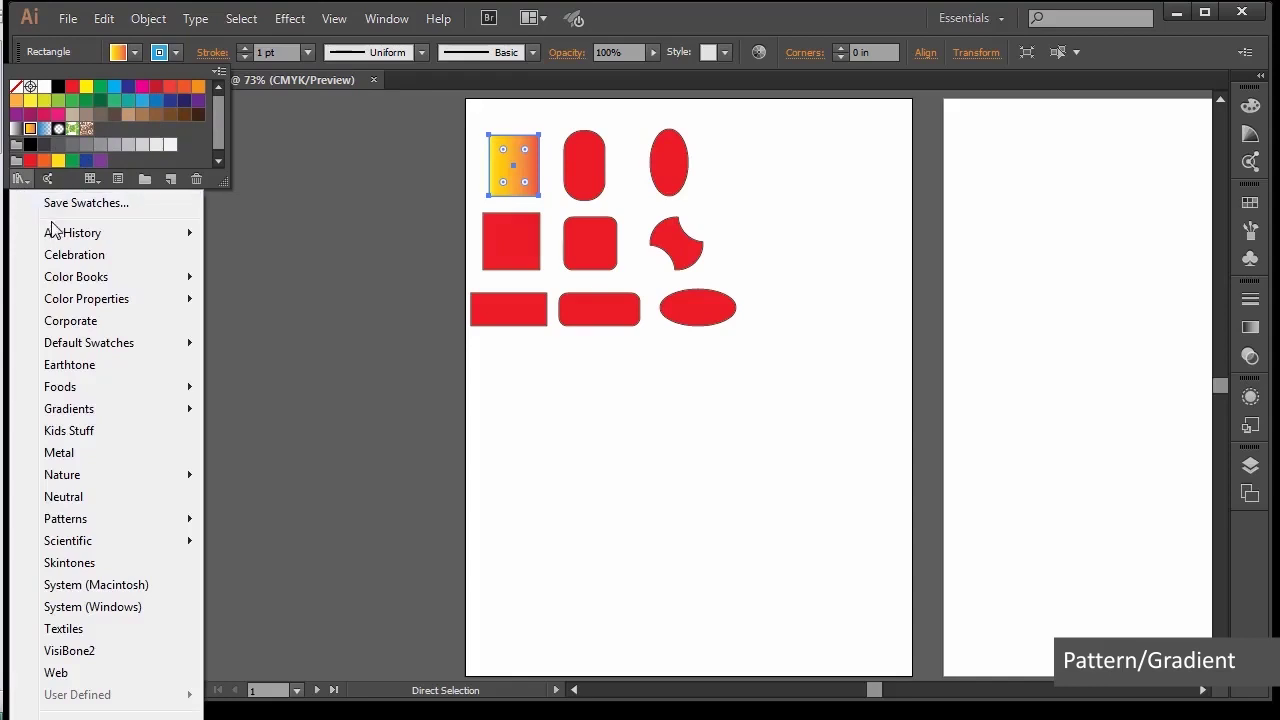
mouse_move(58, 234)
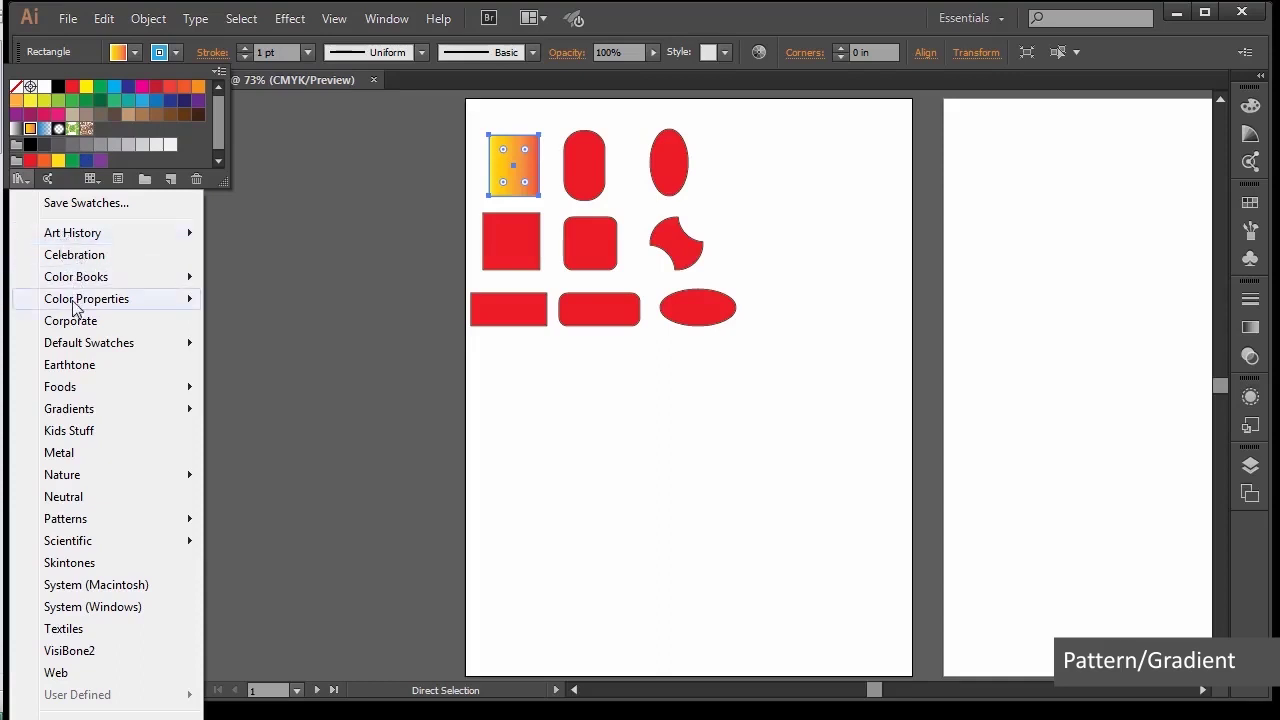
mouse_move(70, 346)
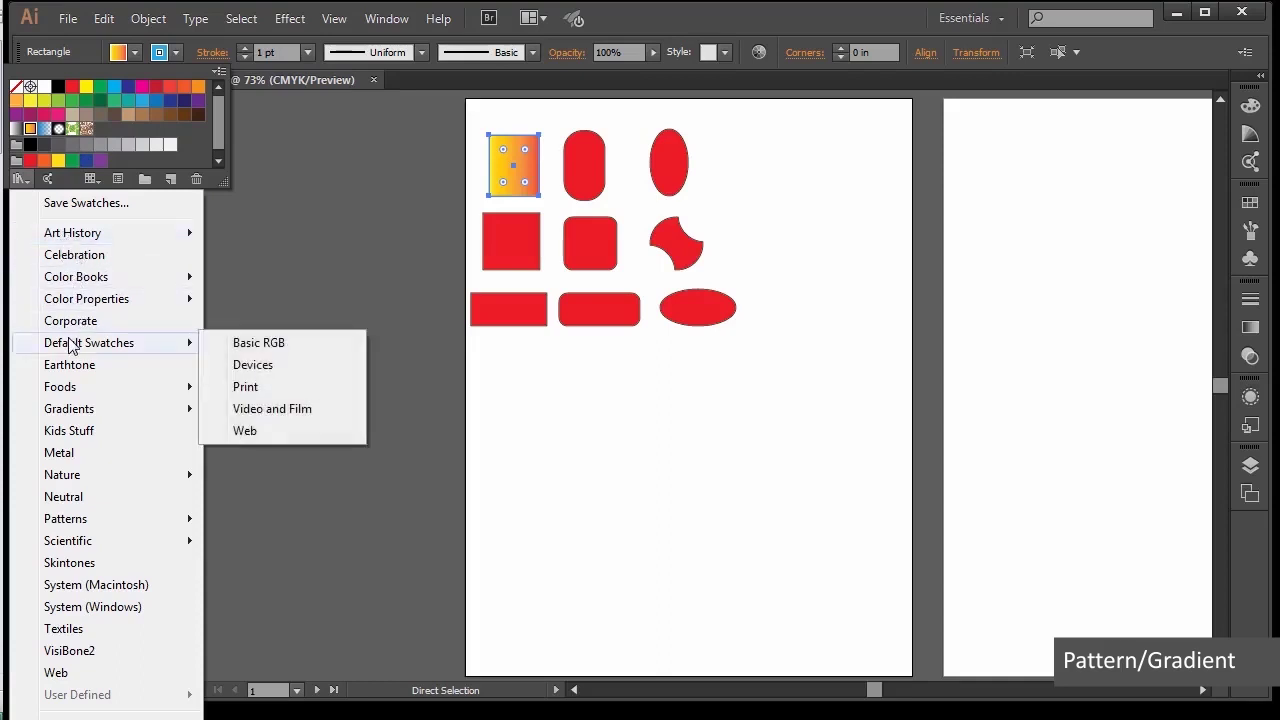
mouse_move(65, 414)
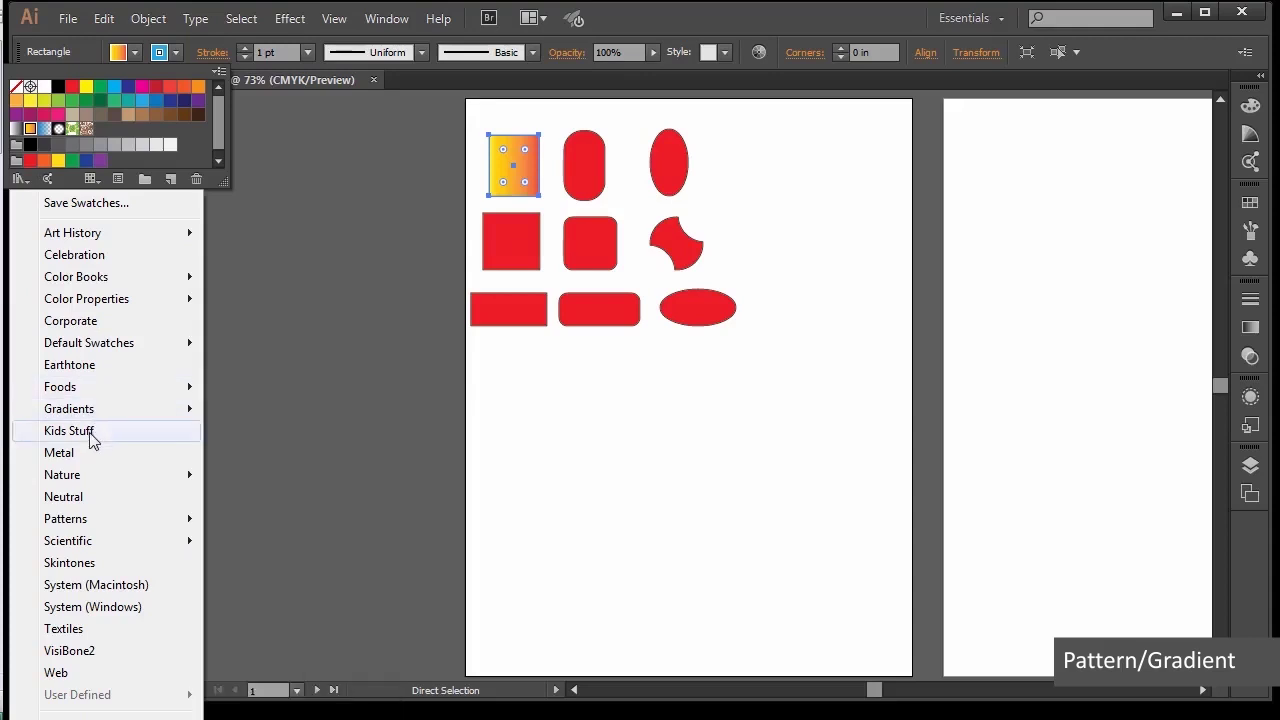
mouse_move(83, 517)
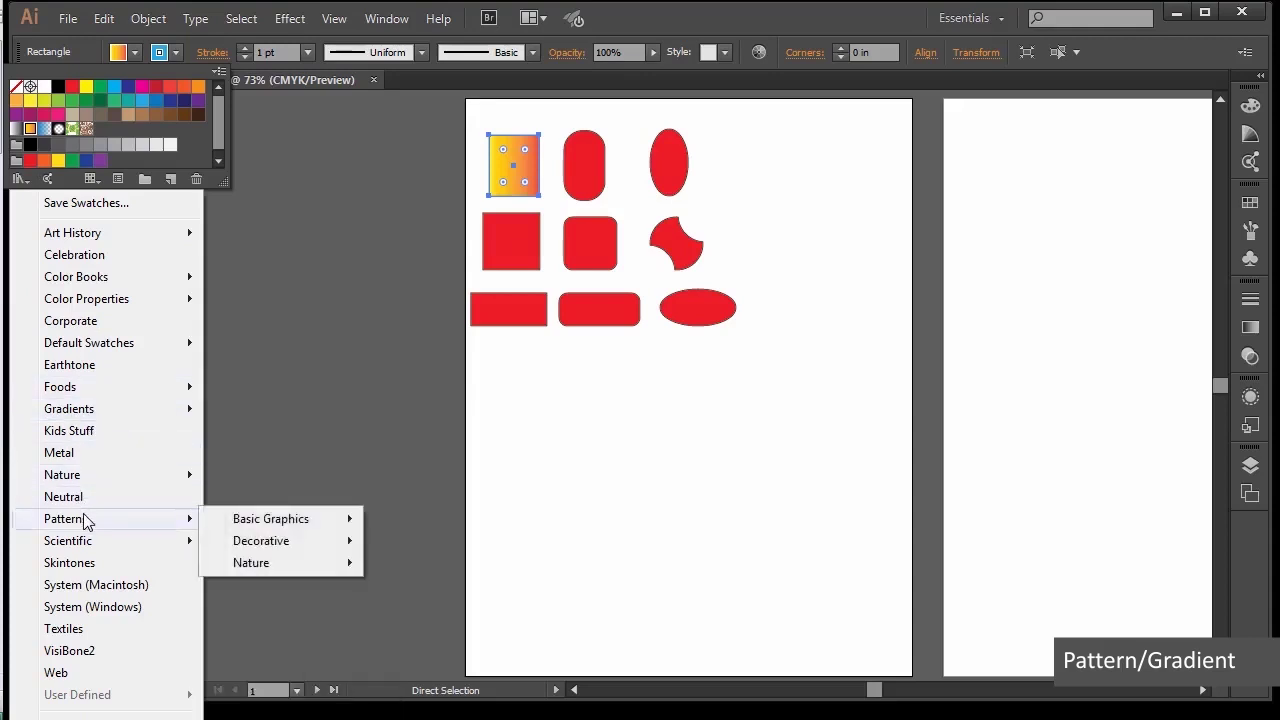
mouse_move(297, 529)
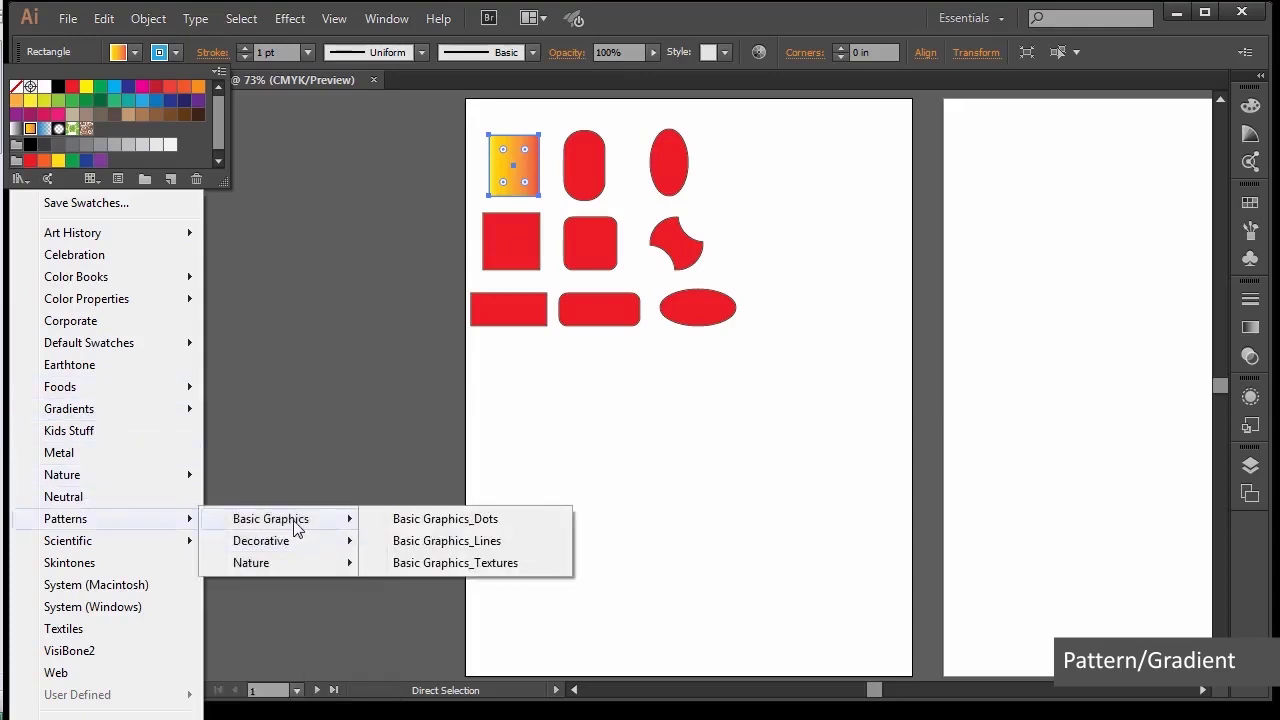